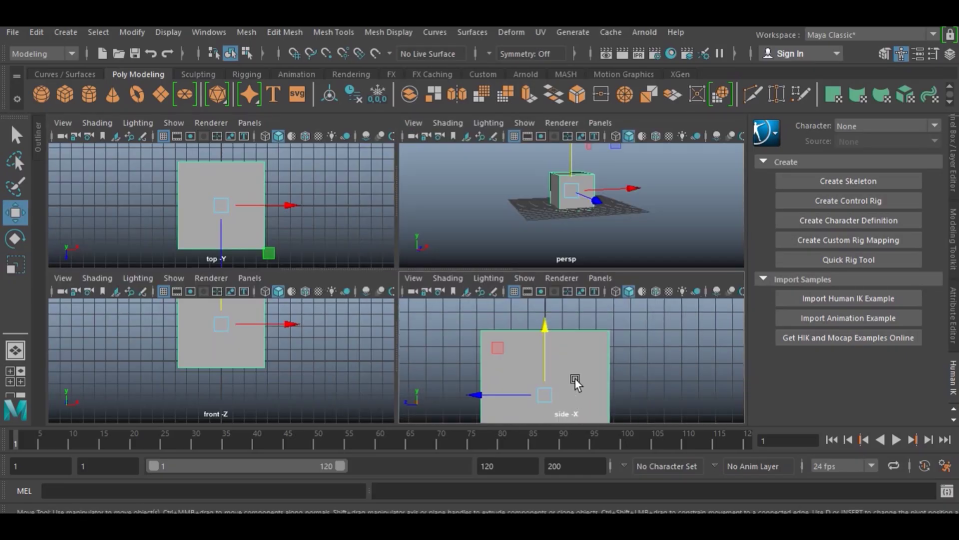
# - Select the upper box's top centre vertex to raise it into a pointed gable
pyautogui.press('w')
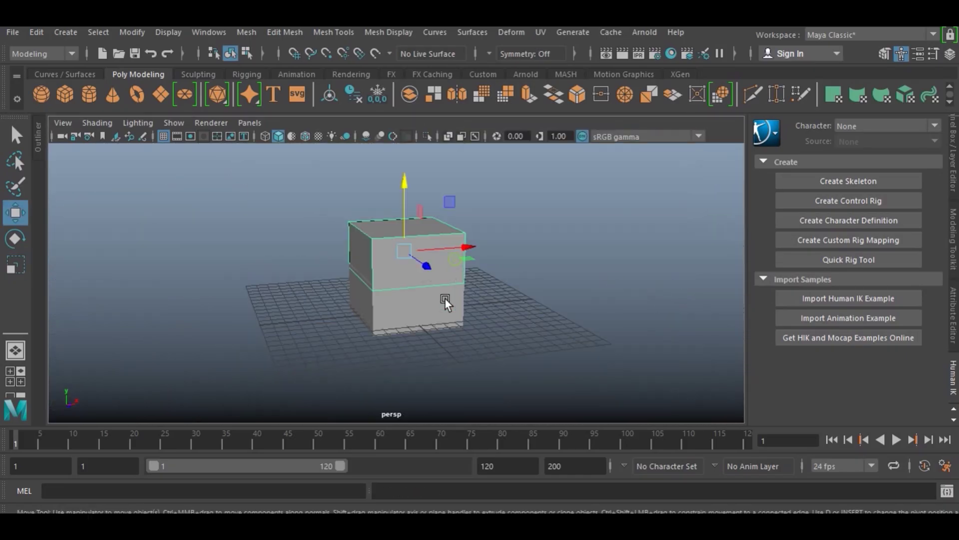
pyautogui.click(389, 33)
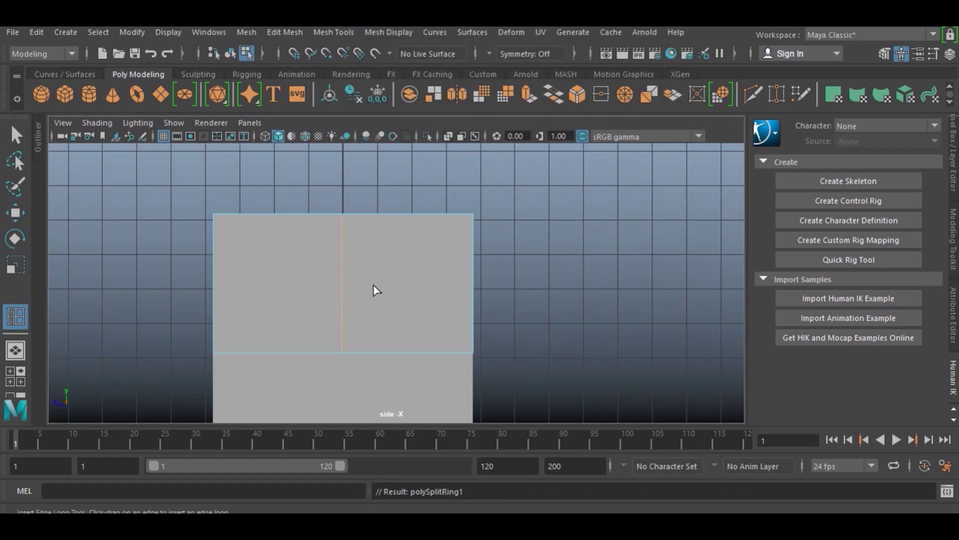
pyautogui.moveTo(337, 129); pyautogui.dragTo(342, 169, button='right')
pyautogui.click(369, 247)
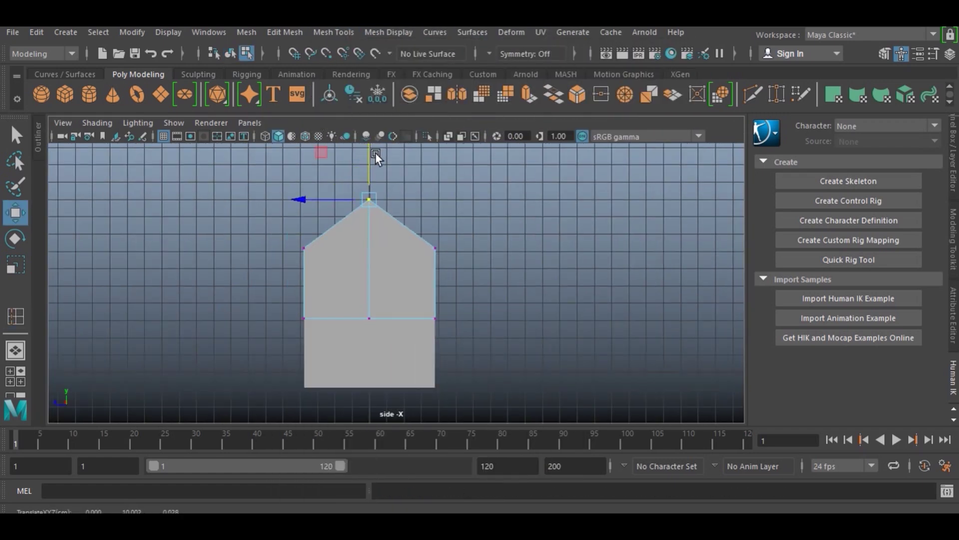
pyautogui.moveTo(559, 288)
pyautogui.keyDown('alt'); pyautogui.mouseDown()
pyautogui.moveTo(524, 282)
pyautogui.moveTo(499, 213)
pyautogui.moveTo(325, 286)
pyautogui.moveTo(323, 238)
pyautogui.moveTo(347, 270)
pyautogui.moveTo(443, 270)
pyautogui.moveTo(361, 246)
pyautogui.moveTo(280, 332)
pyautogui.moveTo(451, 268)
pyautogui.mouseUp(); pyautogui.keyUp('alt')
# - Scale a new plank into a thin flat board beside the house
pyautogui.moveTo(312, 212)
pyautogui.keyDown('alt'); pyautogui.mouseDown()
pyautogui.moveTo(465, 279)
pyautogui.moveTo(336, 334)
pyautogui.moveTo(424, 303)
pyautogui.mouseUp(); pyautogui.keyUp('alt')
pyautogui.press('r')
pyautogui.press('4')
pyautogui.moveTo(424, 303); pyautogui.dragTo(437, 330)
pyautogui.press('5')
pyautogui.moveTo(436, 272)
pyautogui.keyDown('alt'); pyautogui.mouseDown()
pyautogui.moveTo(414, 260)
pyautogui.moveTo(428, 253)
pyautogui.moveTo(323, 232)
pyautogui.moveTo(344, 193)
pyautogui.moveTo(309, 289)
pyautogui.moveTo(502, 258)
pyautogui.moveTo(379, 236)
pyautogui.moveTo(627, 230)
pyautogui.moveTo(542, 286)
pyautogui.moveTo(586, 263)
pyautogui.moveTo(568, 325)
pyautogui.moveTo(585, 255)
pyautogui.moveTo(298, 312)
pyautogui.moveTo(724, 307)
pyautogui.moveTo(472, 314)
pyautogui.moveTo(433, 248)
pyautogui.mouseUp(); pyautogui.keyUp('alt')
pyautogui.press('r')
pyautogui.click(308, 289)
# - Rotate and move the thin plank to align with the house's right edge
pyautogui.press('e')
pyautogui.moveTo(467, 296); pyautogui.dragTo(287, 298)
pyautogui.moveTo(501, 291)
pyautogui.mouseDown()
pyautogui.moveTo(513, 216)
pyautogui.moveTo(475, 199)
pyautogui.moveTo(346, 239)
pyautogui.moveTo(417, 290)
pyautogui.moveTo(480, 301)
pyautogui.mouseUp()
pyautogui.press('r')
pyautogui.press('w')
pyautogui.click(574, 277)
pyautogui.click(431, 200)
pyautogui.press('f')
pyautogui.press('r')
pyautogui.press('w')
# - Scale and position the vertical plank as a corner post extending below the house
pyautogui.keyDown('alt'); pyautogui.moveTo(557, 222); pyautogui.dragTo(507, 267); pyautogui.keyUp('alt')
pyautogui.moveTo(542, 330)
pyautogui.keyDown('alt'); pyautogui.mouseDown()
pyautogui.moveTo(408, 321)
pyautogui.moveTo(364, 302)
pyautogui.moveTo(347, 287)
pyautogui.moveTo(432, 286)
pyautogui.moveTo(386, 217)
pyautogui.moveTo(316, 241)
pyautogui.mouseUp(); pyautogui.keyUp('alt')
pyautogui.click(409, 322)
pyautogui.press('r')
pyautogui.press('w')
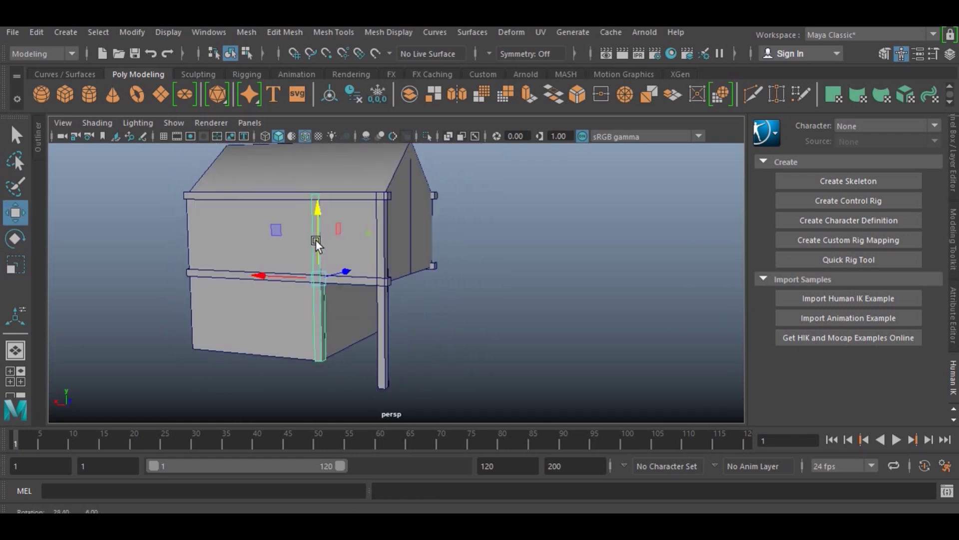
pyautogui.moveTo(332, 282)
pyautogui.keyDown('alt'); pyautogui.mouseDown()
pyautogui.moveTo(522, 306)
pyautogui.moveTo(326, 307)
pyautogui.moveTo(450, 287)
pyautogui.mouseUp(); pyautogui.keyUp('alt')
pyautogui.moveTo(521, 282)
pyautogui.keyDown('alt'); pyautogui.mouseDown()
pyautogui.moveTo(516, 302)
pyautogui.moveTo(448, 306)
pyautogui.moveTo(457, 265)
pyautogui.mouseUp(); pyautogui.keyUp('alt')
pyautogui.click(447, 307)
# - Move the crossbeam into place between the front posts under the upper floor
pyautogui.click(456, 266)
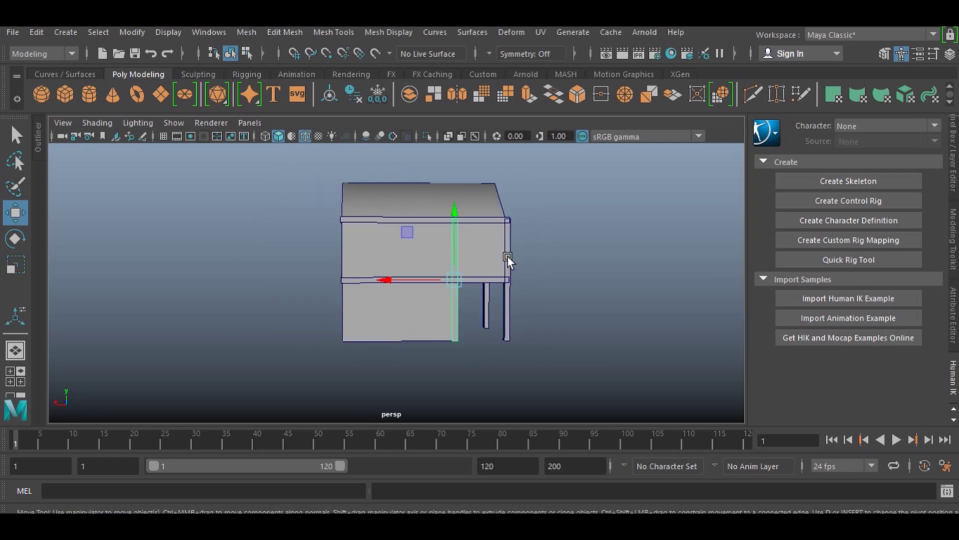
pyautogui.moveTo(347, 302)
pyautogui.keyDown('alt'); pyautogui.mouseDown()
pyautogui.moveTo(443, 330)
pyautogui.moveTo(244, 275)
pyautogui.moveTo(280, 324)
pyautogui.moveTo(391, 271)
pyautogui.moveTo(190, 349)
pyautogui.moveTo(375, 312)
pyautogui.moveTo(283, 288)
pyautogui.moveTo(391, 272)
pyautogui.moveTo(375, 274)
pyautogui.moveTo(542, 302)
pyautogui.mouseUp(); pyautogui.keyUp('alt')
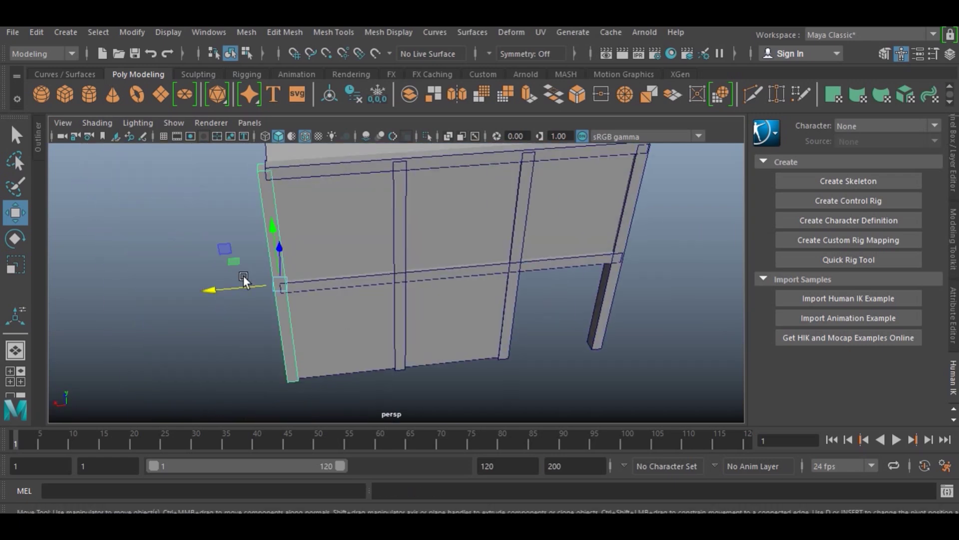
pyautogui.moveTo(452, 298)
pyautogui.keyDown('alt'); pyautogui.mouseDown()
pyautogui.moveTo(229, 282)
pyautogui.moveTo(398, 278)
pyautogui.moveTo(448, 221)
pyautogui.moveTo(459, 316)
pyautogui.moveTo(482, 294)
pyautogui.moveTo(417, 314)
pyautogui.moveTo(441, 332)
pyautogui.moveTo(352, 289)
pyautogui.moveTo(380, 282)
pyautogui.mouseUp(); pyautogui.keyUp('alt')
pyautogui.press('w')
pyautogui.scroll(5, 405, 297)
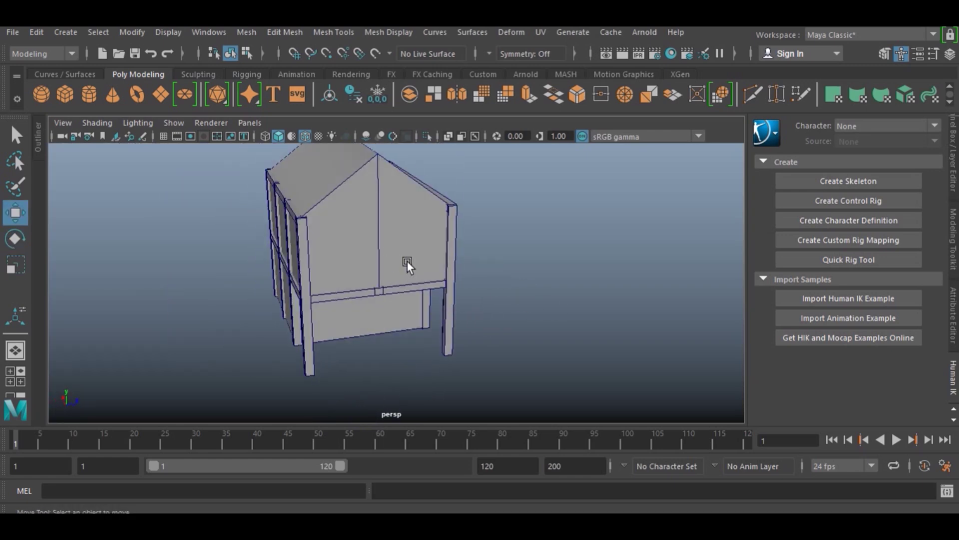
pyautogui.moveTo(407, 258)
pyautogui.keyDown('alt'); pyautogui.mouseDown()
pyautogui.moveTo(495, 186)
pyautogui.moveTo(375, 283)
pyautogui.moveTo(375, 155)
pyautogui.moveTo(405, 272)
pyautogui.moveTo(499, 269)
pyautogui.moveTo(473, 203)
pyautogui.moveTo(417, 282)
pyautogui.mouseUp(); pyautogui.keyUp('alt')
# - Place the crossbar under the upper floor and slide plank copies along the front wall as studs
pyautogui.click(375, 282)
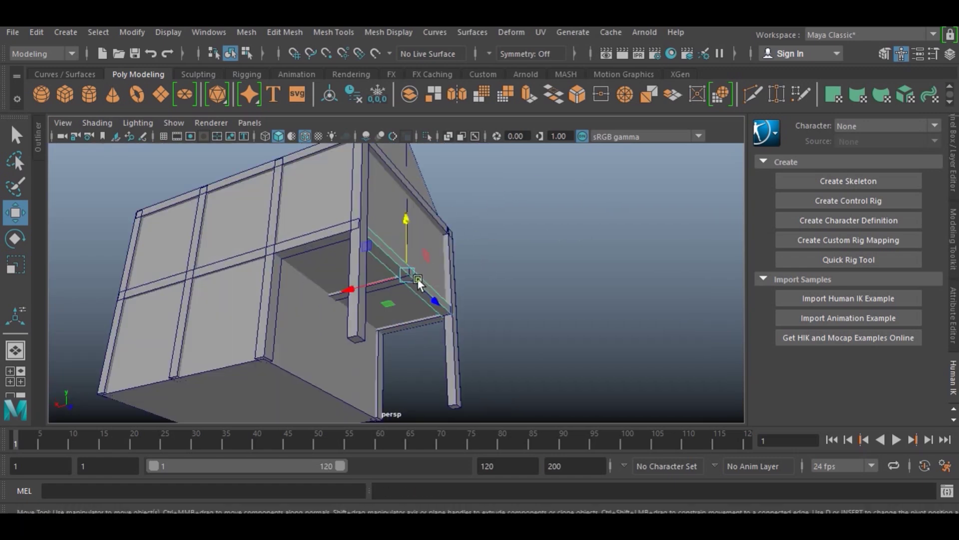
pyautogui.keyDown('alt'); pyautogui.moveTo(363, 317); pyautogui.dragTo(329, 283); pyautogui.keyUp('alt')
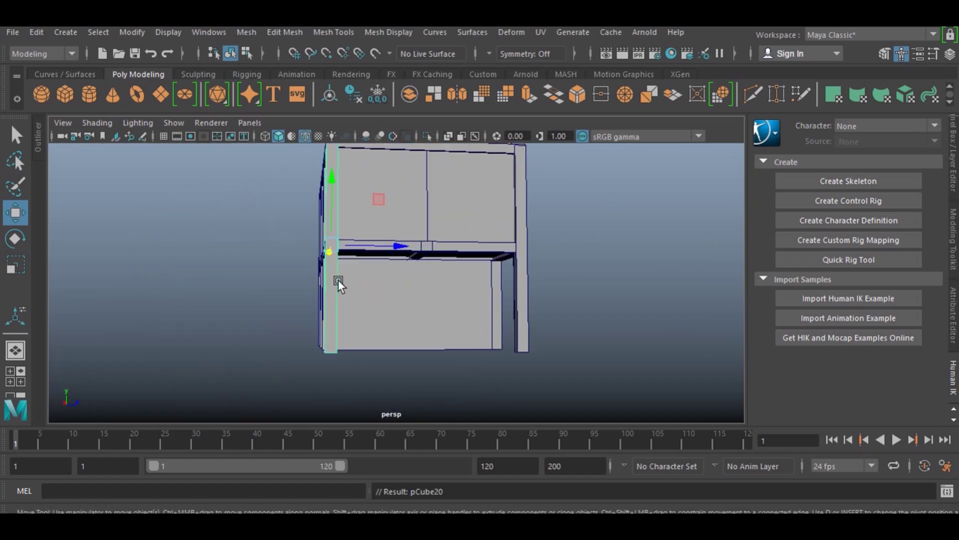
pyautogui.keyDown('alt'); pyautogui.moveTo(329, 283); pyautogui.dragTo(358, 195, button='right'); pyautogui.keyUp('alt')
pyautogui.press('r')
pyautogui.keyDown('alt'); pyautogui.moveTo(350, 243); pyautogui.dragTo(362, 220); pyautogui.keyUp('alt')
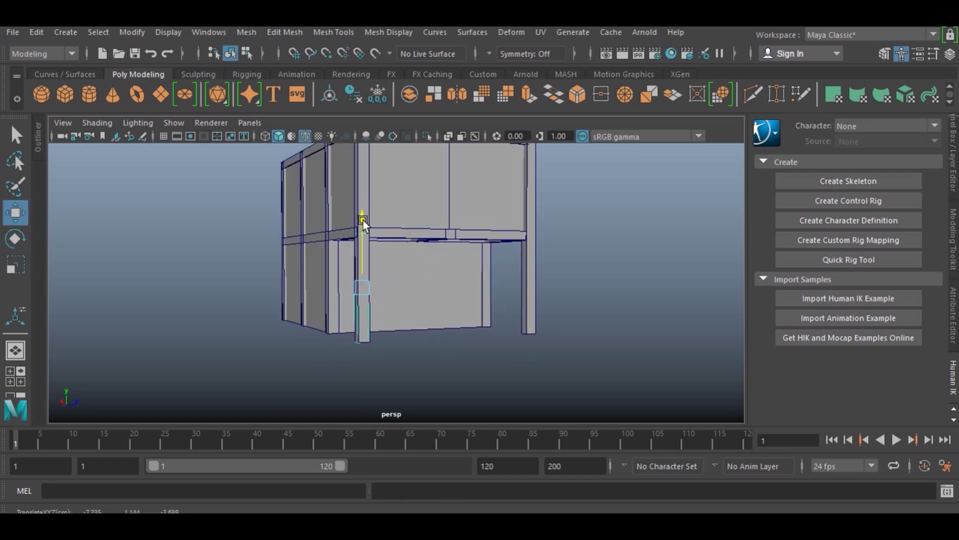
pyautogui.moveTo(364, 296); pyautogui.dragTo(440, 288)
pyautogui.moveTo(441, 289)
pyautogui.keyDown('alt'); pyautogui.mouseDown()
pyautogui.moveTo(616, 315)
pyautogui.moveTo(447, 271)
pyautogui.moveTo(311, 288)
pyautogui.moveTo(606, 294)
pyautogui.moveTo(325, 283)
pyautogui.moveTo(482, 227)
pyautogui.moveTo(411, 230)
pyautogui.moveTo(419, 279)
pyautogui.moveTo(580, 283)
pyautogui.moveTo(419, 289)
pyautogui.moveTo(446, 243)
pyautogui.moveTo(378, 156)
pyautogui.moveTo(455, 258)
pyautogui.moveTo(324, 252)
pyautogui.mouseUp(); pyautogui.keyUp('alt')
pyautogui.scroll(5, 326, 283)
pyautogui.scroll(-3, 325, 282)
# - Add an edge loop across the roof-edge plank and raise its end vertices upward
pyautogui.press('r')
pyautogui.rightClick(482, 180)
pyautogui.keyDown('shift'); pyautogui.moveTo(437, 180); pyautogui.dragTo(292, 259, button='right'); pyautogui.keyUp('shift')
pyautogui.click(466, 257)
pyautogui.press('w')
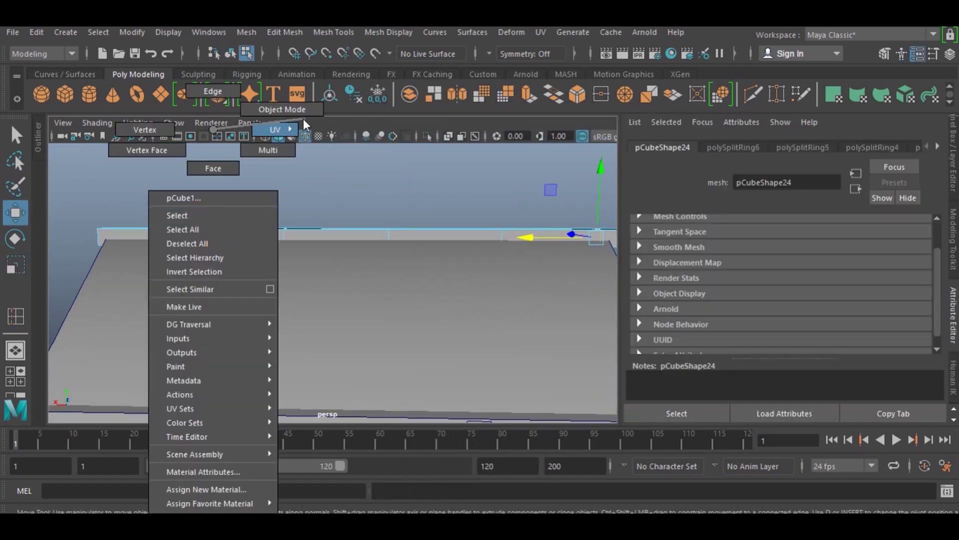
pyautogui.moveTo(210, 133); pyautogui.dragTo(303, 118, button='right')
pyautogui.click(296, 245)
pyautogui.moveTo(454, 186)
pyautogui.mouseDown()
pyautogui.moveTo(455, 176)
pyautogui.moveTo(361, 234)
pyautogui.moveTo(394, 220)
pyautogui.mouseUp()
pyautogui.moveTo(402, 223)
pyautogui.mouseDown()
pyautogui.moveTo(489, 254)
pyautogui.moveTo(368, 210)
pyautogui.moveTo(456, 261)
pyautogui.mouseUp()
# - Inspect the curved roof edge, toggling the roof plank between vertex and object mode
pyautogui.moveTo(437, 223)
pyautogui.keyDown('alt'); pyautogui.mouseDown()
pyautogui.moveTo(384, 280)
pyautogui.moveTo(447, 219)
pyautogui.moveTo(493, 274)
pyautogui.moveTo(262, 284)
pyautogui.mouseUp(); pyautogui.keyUp('alt')
pyautogui.click(331, 227)
pyautogui.moveTo(332, 227)
pyautogui.keyDown('alt'); pyautogui.mouseDown()
pyautogui.moveTo(340, 292)
pyautogui.moveTo(500, 215)
pyautogui.mouseUp(); pyautogui.keyUp('alt')
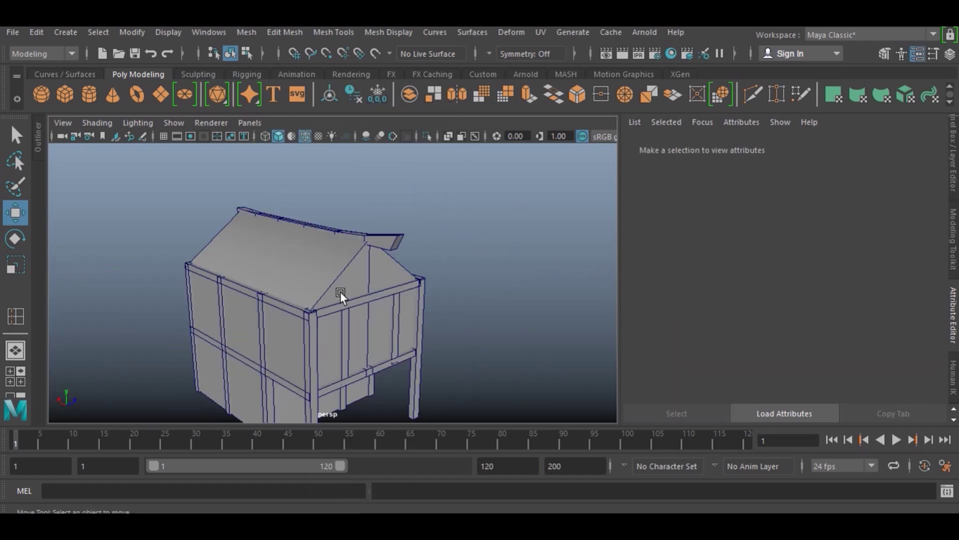
pyautogui.scroll(5, 304, 242)
pyautogui.keyDown('alt'); pyautogui.moveTo(304, 243); pyautogui.dragTo(267, 230); pyautogui.keyUp('alt')
pyautogui.click(390, 244)
pyautogui.moveTo(390, 244); pyautogui.dragTo(351, 118, button='right')
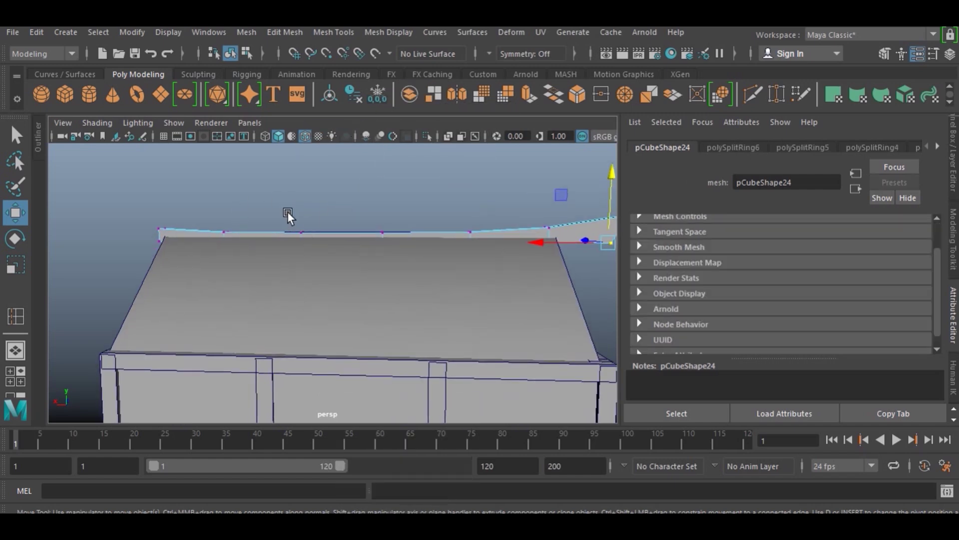
pyautogui.moveTo(305, 243); pyautogui.dragTo(318, 195, button='right')
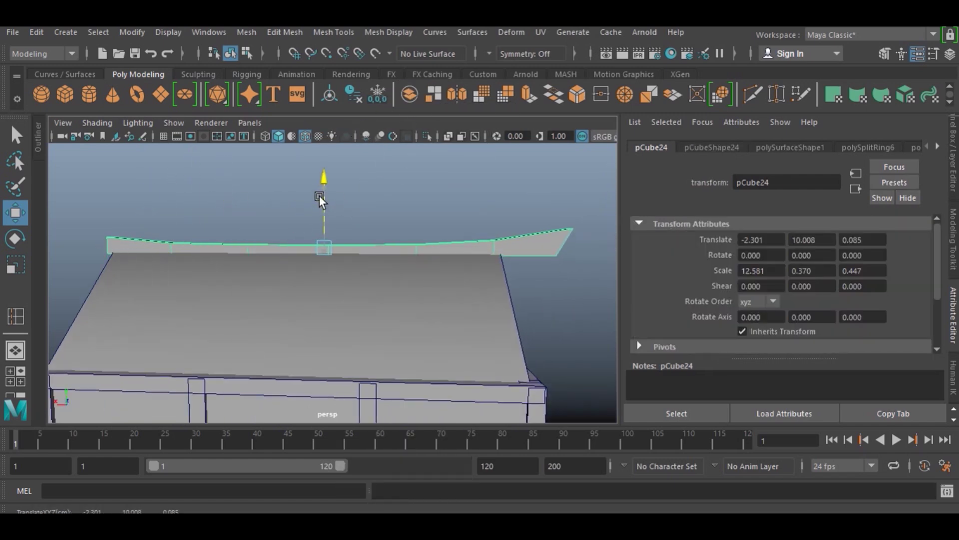
pyautogui.click(319, 195)
# - Orbit around the roof and select the beam
pyautogui.scroll(-5, 262, 243)
pyautogui.keyDown('alt'); pyautogui.moveTo(262, 243); pyautogui.dragTo(359, 275); pyautogui.keyUp('alt')
pyautogui.scroll(5, 360, 276)
pyautogui.click(359, 275)
pyautogui.click(230, 260)
pyautogui.scroll(-5, 230, 260)
pyautogui.scroll(-3, 338, 292)
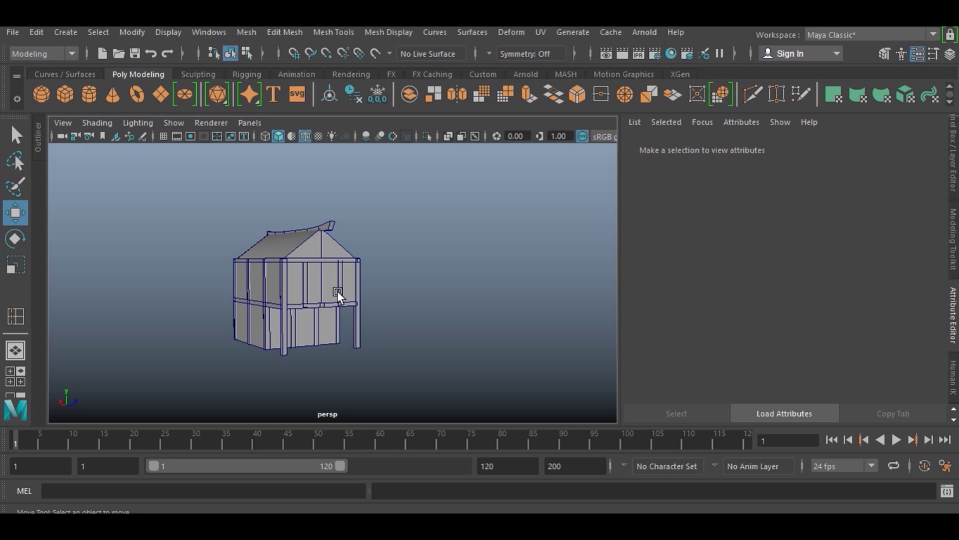
pyautogui.keyDown('alt'); pyautogui.moveTo(338, 292); pyautogui.dragTo(380, 315); pyautogui.keyUp('alt')
pyautogui.scroll(3, 381, 316)
pyautogui.click(345, 293)
# - Tilt the beam to match the roof slope and move it onto the roof edge
pyautogui.moveTo(228, 284); pyautogui.dragTo(240, 280)
pyautogui.press('space')
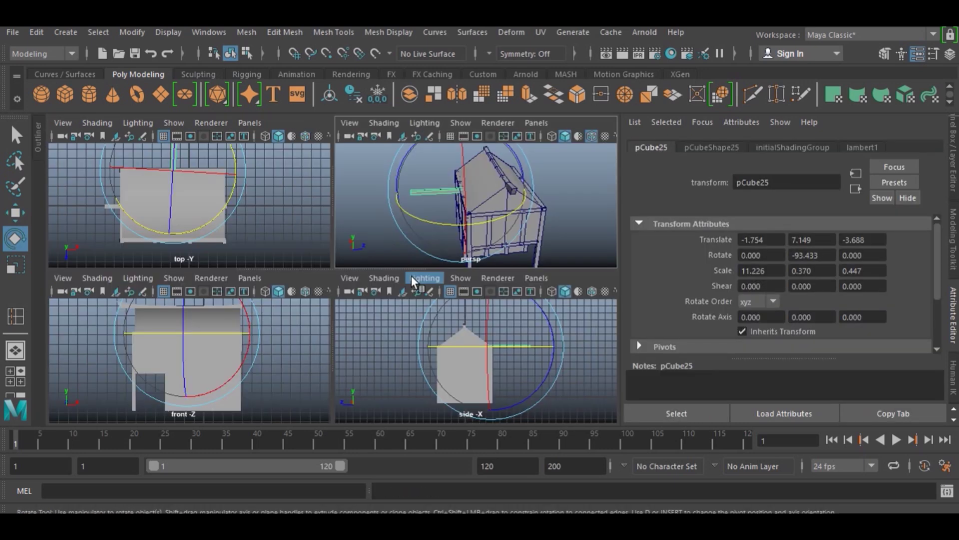
pyautogui.moveTo(530, 330); pyautogui.dragTo(536, 343)
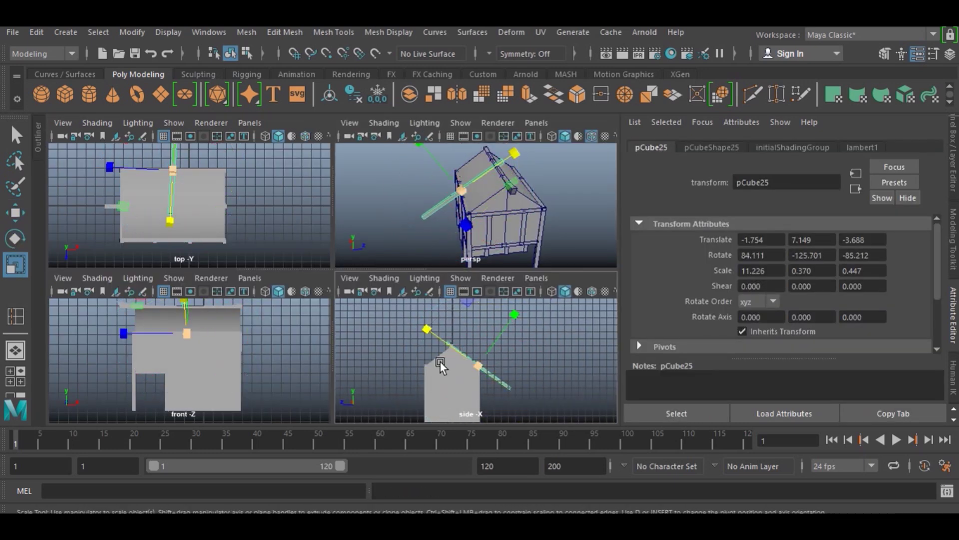
pyautogui.moveTo(539, 358); pyautogui.dragTo(517, 333)
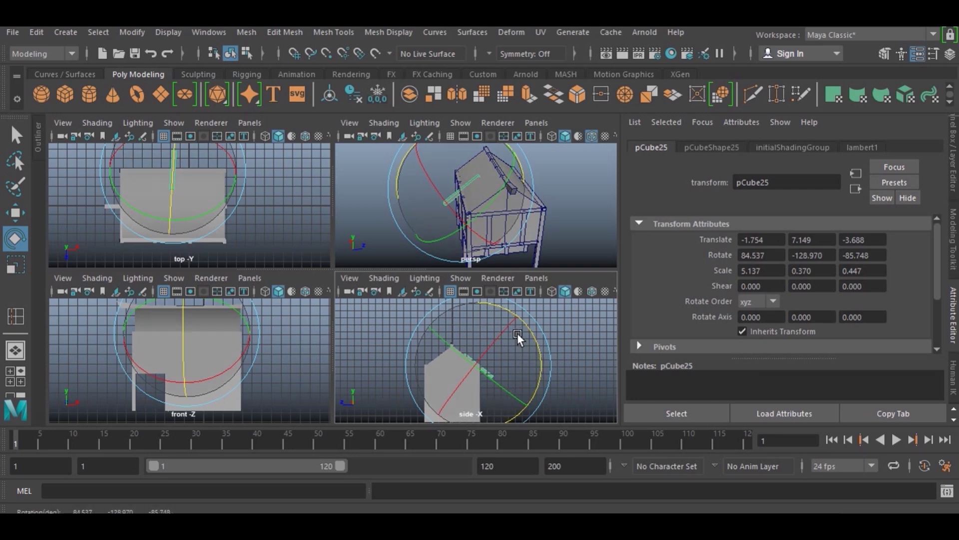
pyautogui.press('space')
pyautogui.press('w')
pyautogui.moveTo(307, 296)
pyautogui.keyDown('alt'); pyautogui.mouseDown()
pyautogui.moveTo(370, 195)
pyautogui.moveTo(424, 312)
pyautogui.moveTo(346, 250)
pyautogui.moveTo(290, 251)
pyautogui.moveTo(385, 256)
pyautogui.moveTo(396, 303)
pyautogui.mouseUp(); pyautogui.keyUp('alt')
pyautogui.press('e')
pyautogui.press('w')
pyautogui.click(290, 251)
pyautogui.click(396, 304)
# - Mirror the roof trim across the house along the X axis
pyautogui.click(179, 309)
pyautogui.moveTo(179, 309)
pyautogui.keyDown('alt'); pyautogui.mouseDown()
pyautogui.moveTo(359, 283)
pyautogui.moveTo(357, 255)
pyautogui.mouseUp(); pyautogui.keyUp('alt')
pyautogui.click(356, 255)
pyautogui.click(456, 93)
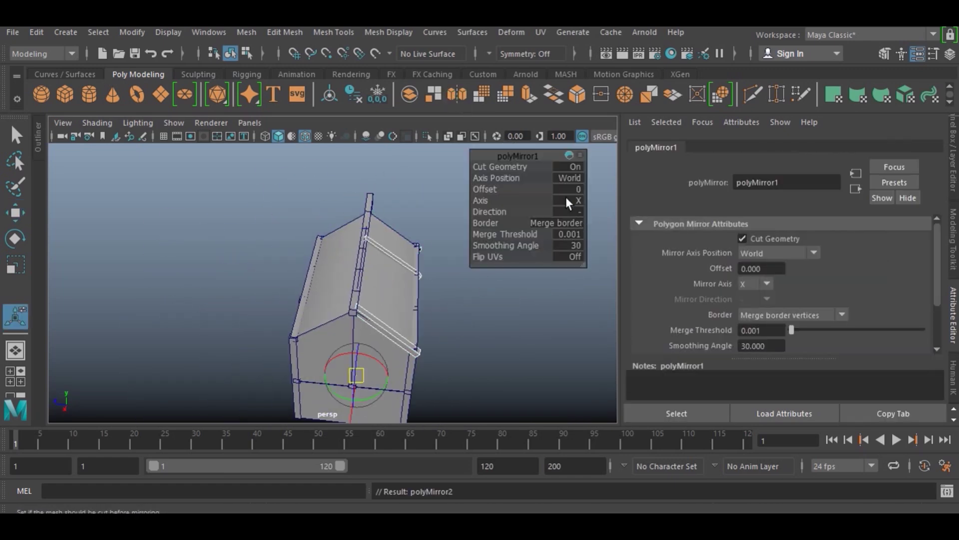
pyautogui.hotkey('ctrl', 'z')
pyautogui.click(456, 94)
pyautogui.hotkey('ctrl', 'z')
pyautogui.press('g')
# - Rotate the new roof block about 90.338° to line up with the roof
pyautogui.click(567, 287)
pyautogui.keyDown('alt'); pyautogui.moveTo(508, 265); pyautogui.dragTo(507, 248); pyautogui.keyUp('alt')
pyautogui.click(469, 315)
pyautogui.press('e')
pyautogui.keyDown('alt'); pyautogui.moveTo(380, 324); pyautogui.dragTo(549, 320); pyautogui.keyUp('alt')
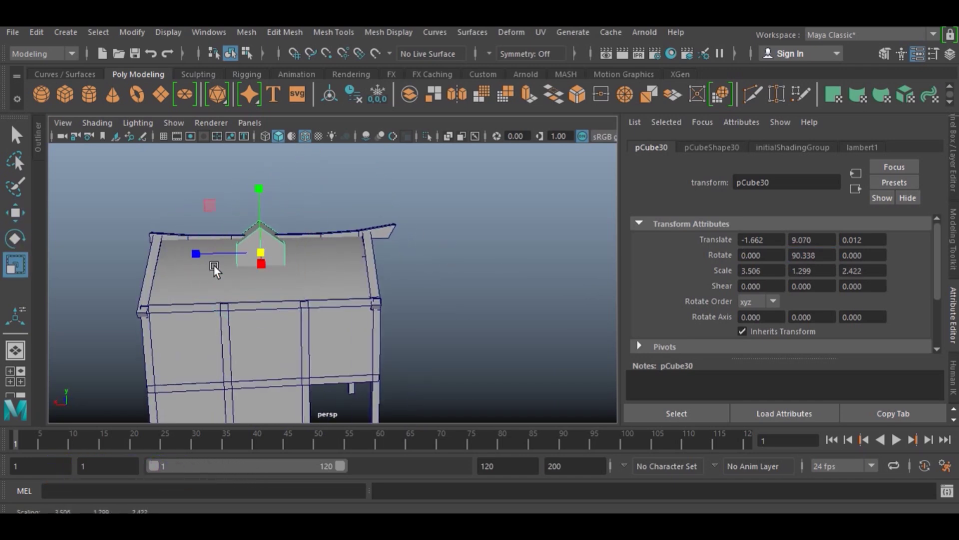
# - Shrink the block into a small dormer and move its top vertices into a peak
pyautogui.keyDown('alt'); pyautogui.moveTo(223, 268); pyautogui.dragTo(338, 197); pyautogui.keyUp('alt')
pyautogui.press('r')
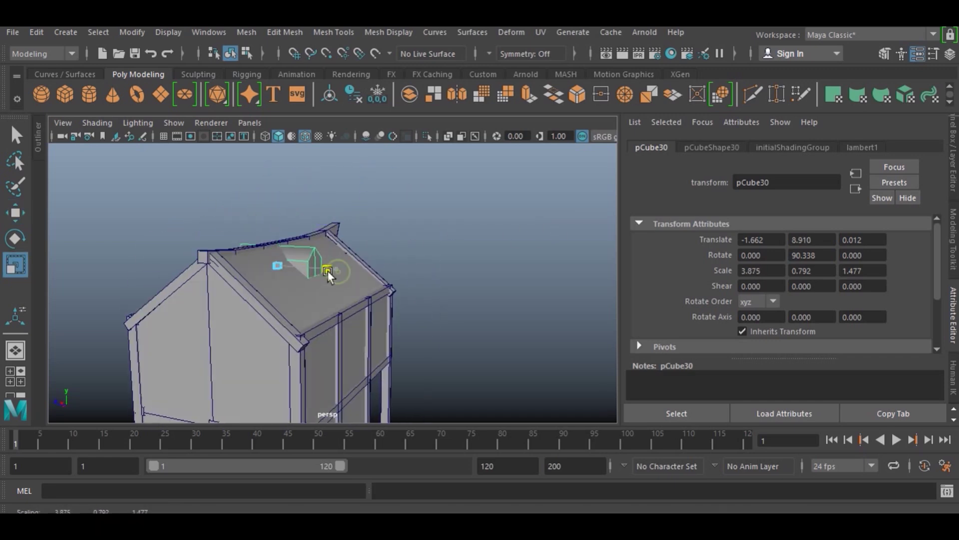
pyautogui.keyDown('alt'); pyautogui.moveTo(224, 270); pyautogui.dragTo(268, 215); pyautogui.keyUp('alt')
pyautogui.click(220, 227)
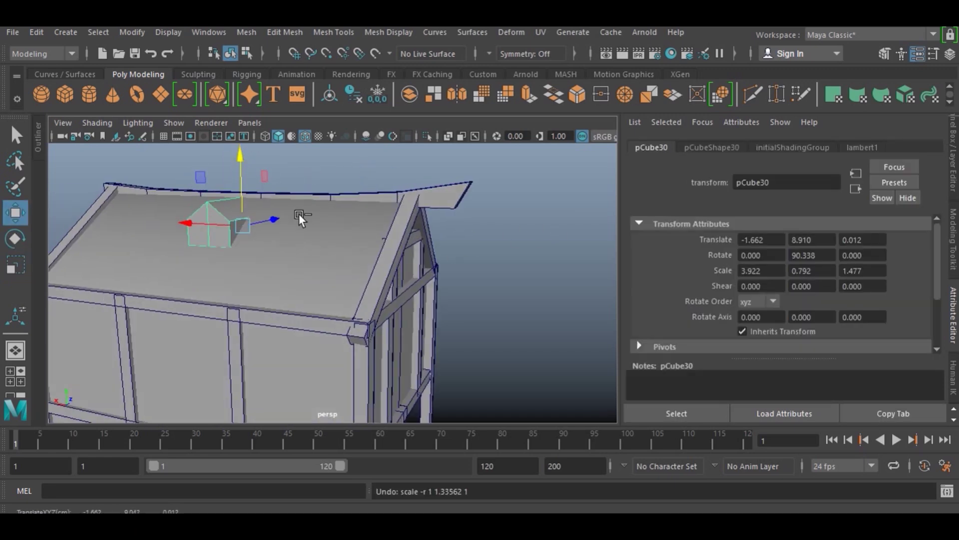
pyautogui.moveTo(245, 185); pyautogui.dragTo(225, 132, button='right')
pyautogui.moveTo(193, 219)
pyautogui.mouseDown()
pyautogui.moveTo(345, 239)
pyautogui.moveTo(334, 253)
pyautogui.mouseUp()
pyautogui.press('w')
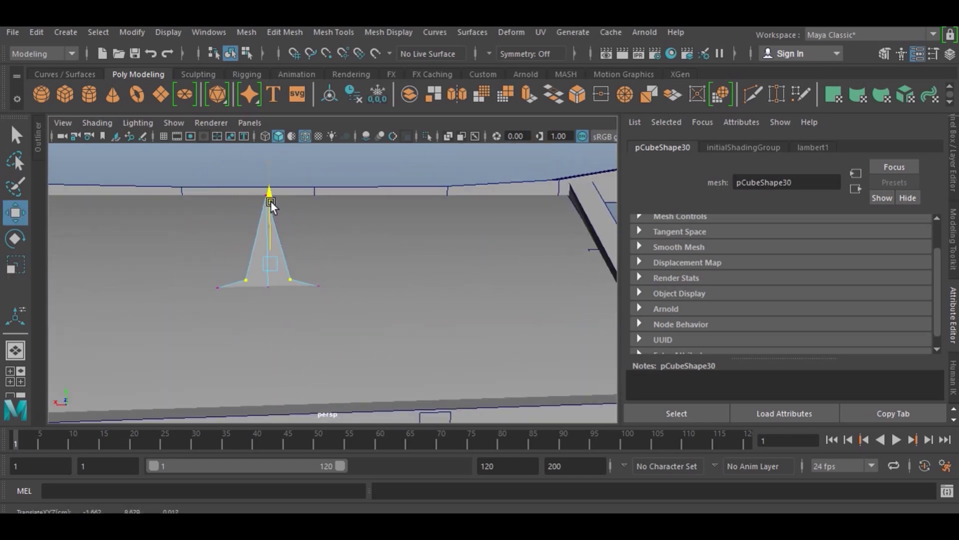
pyautogui.scroll(-3, 271, 201)
pyautogui.press('F8')
pyautogui.scroll(3, 280, 191)
pyautogui.keyDown('alt'); pyautogui.moveTo(279, 191); pyautogui.dragTo(299, 244); pyautogui.keyUp('alt')
# - Extrude the dormer's front face inward to form an inset frame
pyautogui.press('F11')
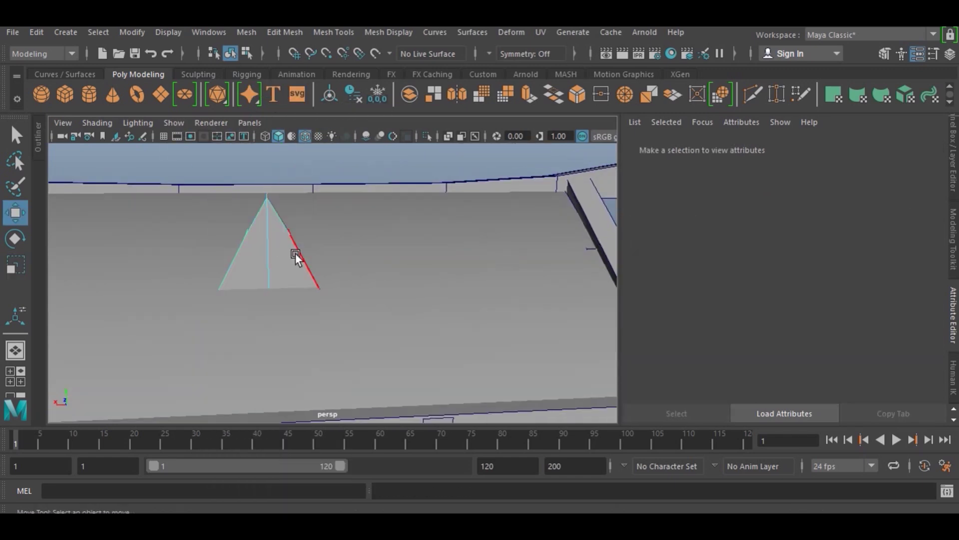
pyautogui.click(253, 254)
pyautogui.hotkey('ctrl', 'e')
pyautogui.scroll(-3, 224, 234)
pyautogui.scroll(3, 336, 228)
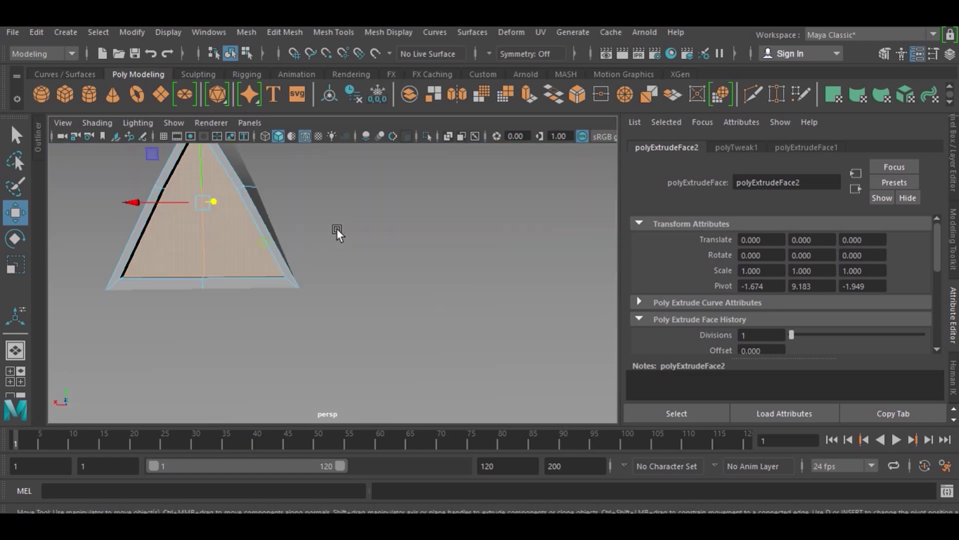
pyautogui.scroll(-5, 337, 229)
pyautogui.rightClick(515, 185)
pyautogui.press('w')
# - Frame the roof pyramid in view, then select the house body
pyautogui.click(293, 265)
pyautogui.press('f')
pyautogui.keyDown('alt'); pyautogui.moveTo(324, 258); pyautogui.dragTo(494, 229); pyautogui.keyUp('alt')
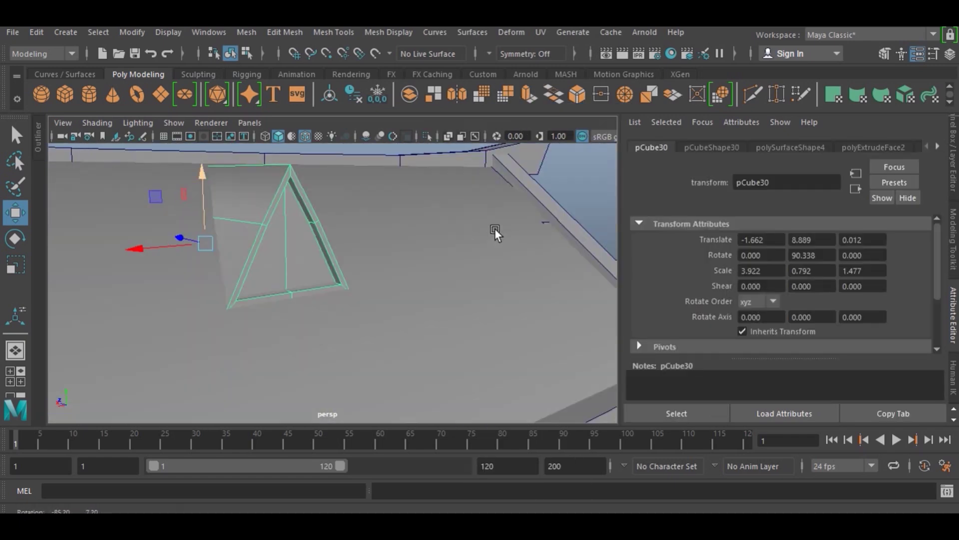
pyautogui.scroll(2, 460, 215)
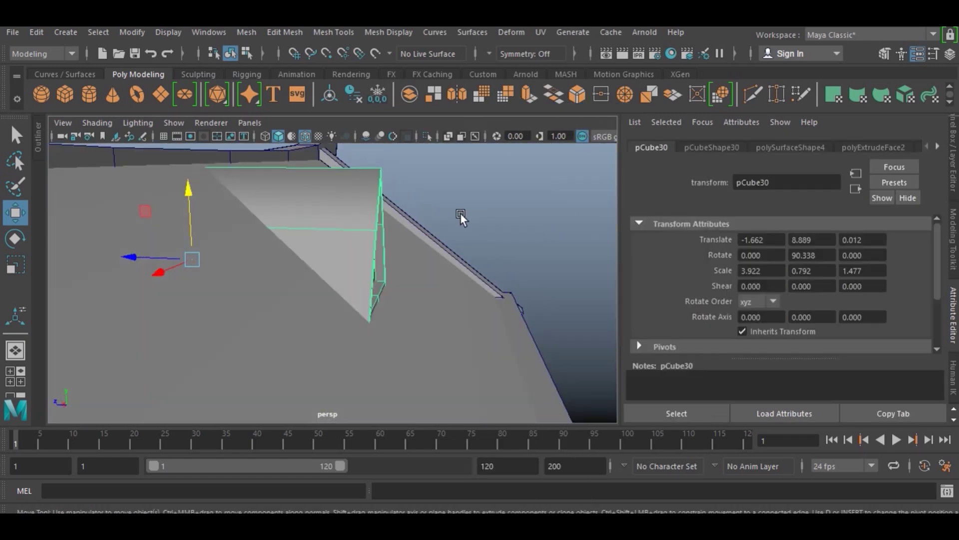
pyautogui.scroll(-5, 461, 213)
pyautogui.click(293, 273)
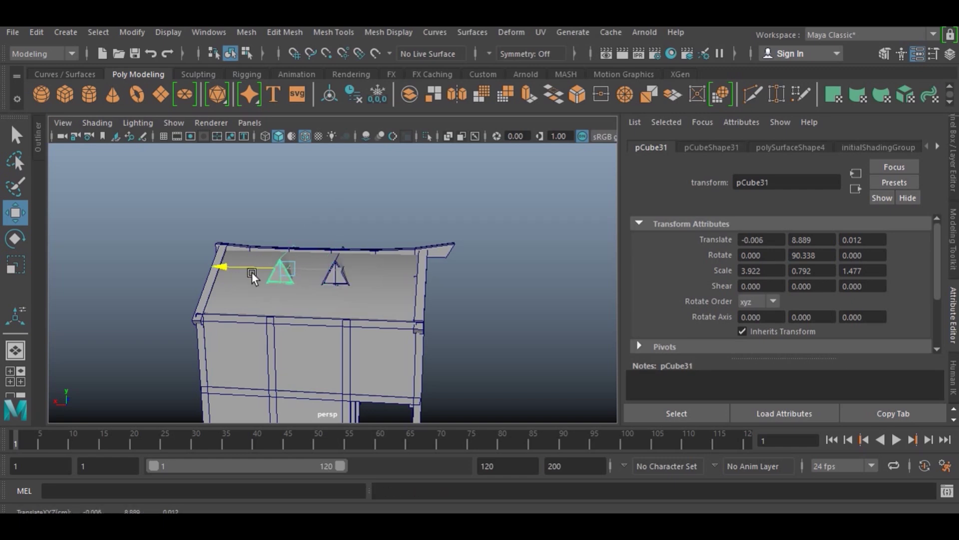
# - Try duplicating the post as a horizontal beam, undo it, and nudge the post along Z
pyautogui.press('space')
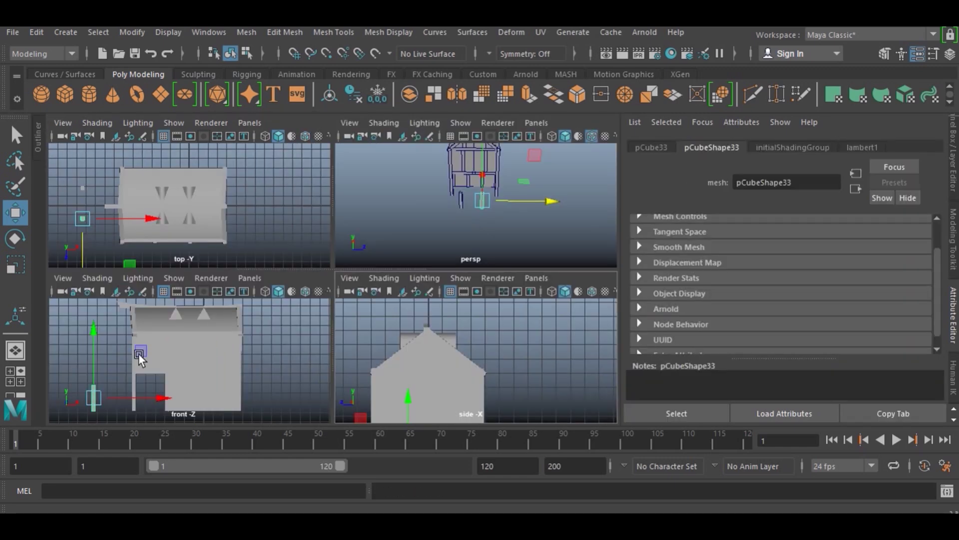
pyautogui.press('space')
pyautogui.press('space')
pyautogui.press('space')
pyautogui.keyDown('alt'); pyautogui.moveTo(349, 237); pyautogui.dragTo(455, 240); pyautogui.keyUp('alt')
pyautogui.hotkey('ctrl', 'd')
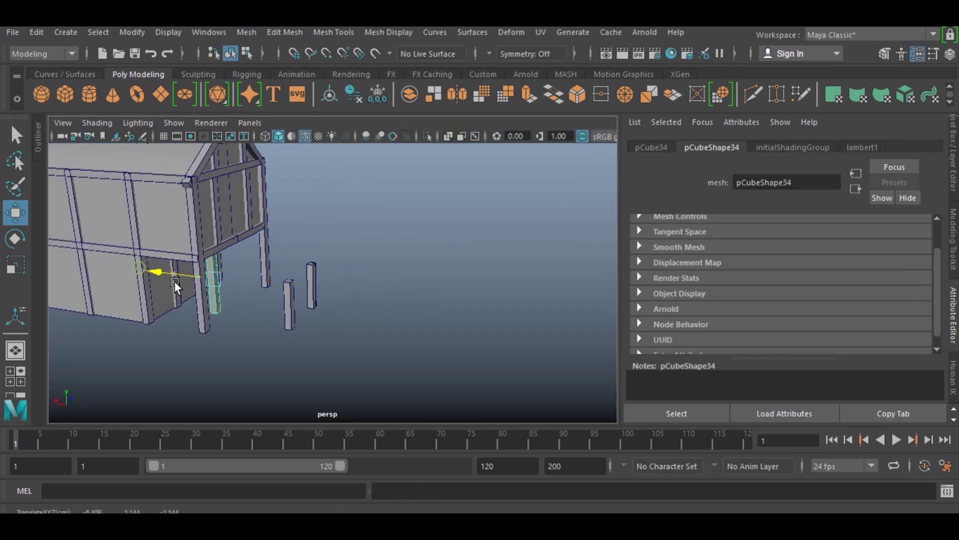
pyautogui.press('e')
pyautogui.moveTo(331, 319); pyautogui.dragTo(279, 300)
pyautogui.press('w')
pyautogui.hotkey('ctrl', 'z')
pyautogui.hotkey('ctrl', 'z')
pyautogui.hotkey('ctrl', 'z')
pyautogui.hotkey('ctrl', 'z')
pyautogui.moveTo(338, 255)
pyautogui.mouseDown()
pyautogui.moveTo(414, 215)
pyautogui.moveTo(226, 260)
pyautogui.mouseUp()
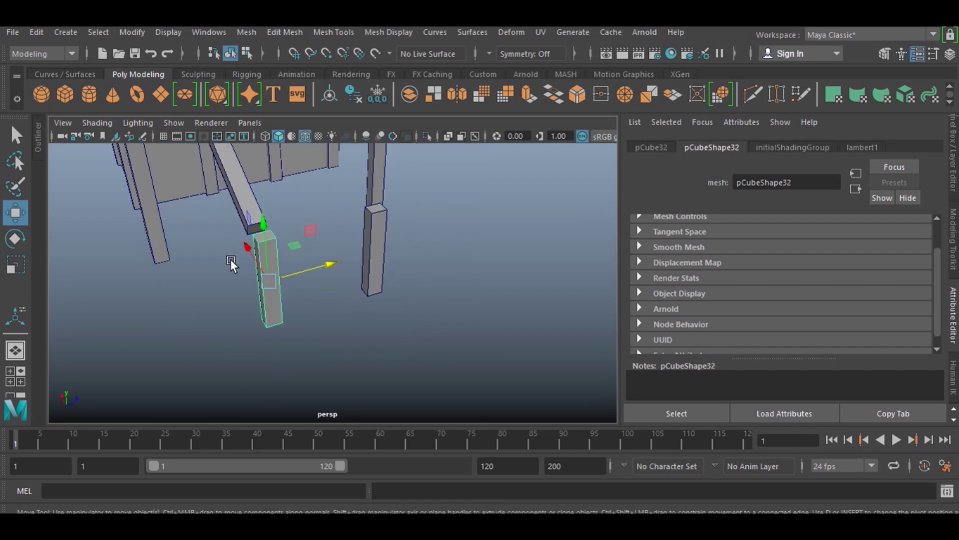
# - Move the post along X, then select the beam for scaling
pyautogui.moveTo(298, 258)
pyautogui.keyDown('alt'); pyautogui.mouseDown()
pyautogui.moveTo(192, 312)
pyautogui.moveTo(155, 262)
pyautogui.mouseUp(); pyautogui.keyUp('alt')
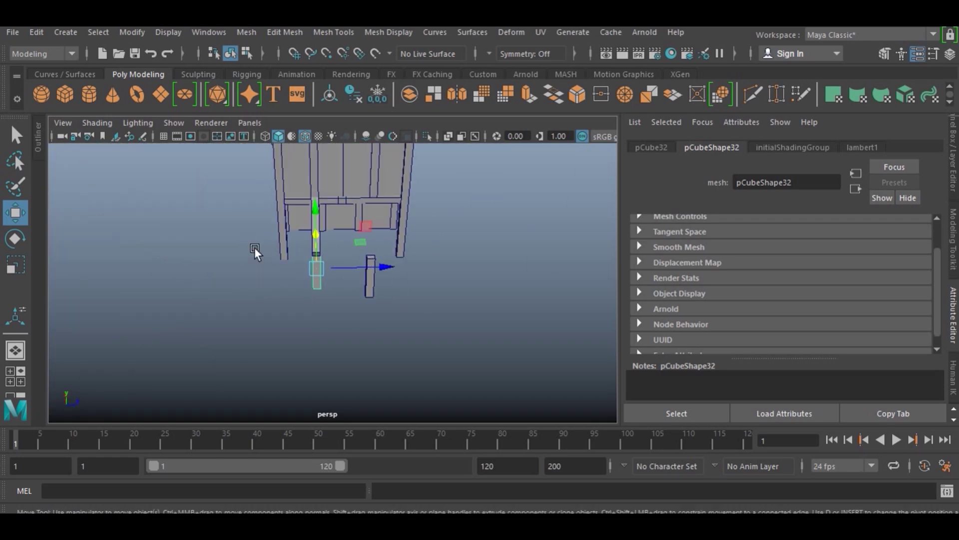
pyautogui.moveTo(395, 228)
pyautogui.keyDown('alt'); pyautogui.mouseDown()
pyautogui.moveTo(374, 279)
pyautogui.moveTo(274, 288)
pyautogui.moveTo(398, 296)
pyautogui.moveTo(537, 338)
pyautogui.moveTo(270, 303)
pyautogui.mouseUp(); pyautogui.keyUp('alt')
pyautogui.click(537, 338)
pyautogui.click(272, 286)
pyautogui.press('r')
pyautogui.keyDown('alt'); pyautogui.moveTo(306, 274); pyautogui.dragTo(241, 266); pyautogui.keyUp('alt')
pyautogui.scroll(5, 300, 300)
pyautogui.scroll(-5, 375, 324)
pyautogui.moveTo(374, 323)
pyautogui.keyDown('alt'); pyautogui.mouseDown()
pyautogui.moveTo(338, 341)
pyautogui.moveTo(273, 300)
pyautogui.mouseUp(); pyautogui.keyUp('alt')
pyautogui.scroll(3, 273, 299)
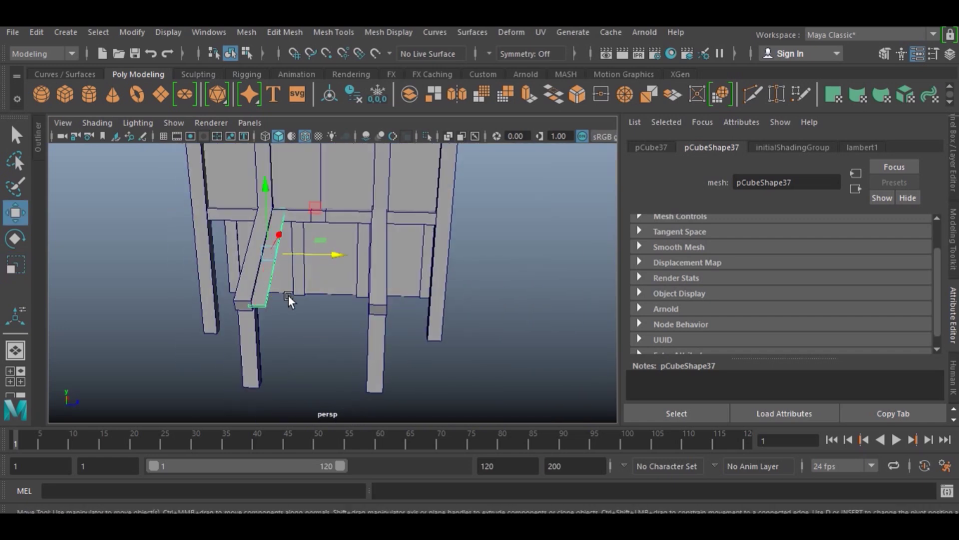
# - Duplicate the beam into evenly spaced seat slats with Ctrl+D and Shift+D
pyautogui.hotkey('ctrl', 'd')
pyautogui.moveTo(312, 261); pyautogui.dragTo(333, 260)
pyautogui.hotkey('shift', 'd')
pyautogui.hotkey('shift', 'd')
pyautogui.hotkey('shift', 'd')
pyautogui.hotkey('shift', 'd')
pyautogui.hotkey('shift', 'd')
pyautogui.keyDown('alt'); pyautogui.moveTo(355, 296); pyautogui.dragTo(353, 299); pyautogui.keyUp('alt')
# - Inspect the bench slats from above and below, selecting individual pieces
pyautogui.click(412, 338)
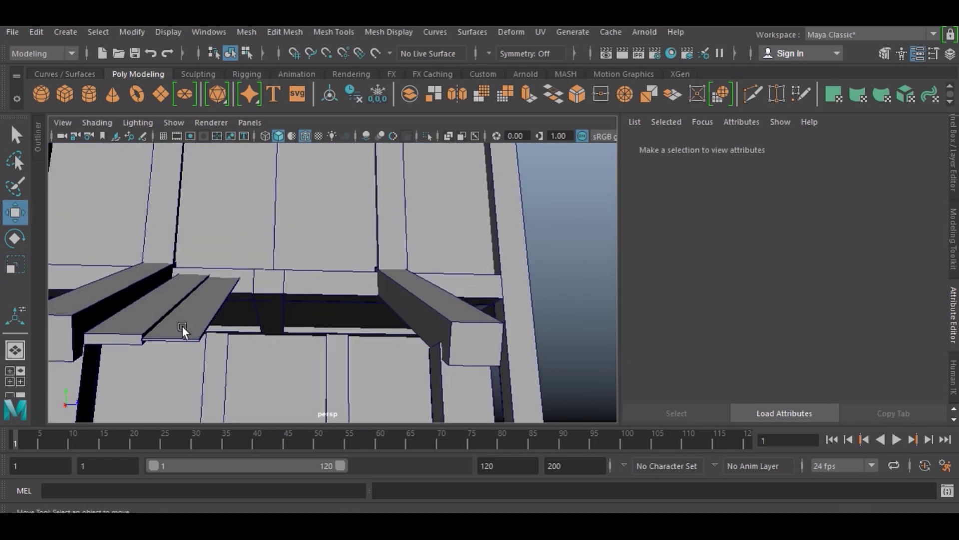
pyautogui.keyDown('alt'); pyautogui.moveTo(182, 326); pyautogui.dragTo(215, 260); pyautogui.keyUp('alt')
pyautogui.click(245, 251)
pyautogui.click(420, 324)
pyautogui.moveTo(305, 323)
pyautogui.keyDown('alt'); pyautogui.mouseDown()
pyautogui.moveTo(420, 323)
pyautogui.moveTo(214, 301)
pyautogui.mouseUp(); pyautogui.keyUp('alt')
pyautogui.click(310, 293)
pyautogui.moveTo(278, 259)
pyautogui.keyDown('alt'); pyautogui.mouseDown()
pyautogui.moveTo(273, 234)
pyautogui.moveTo(237, 247)
pyautogui.moveTo(278, 249)
pyautogui.mouseUp(); pyautogui.keyUp('alt')
# - Try moving a seat slat's vertices, then undo the vertex edit
pyautogui.moveTo(271, 130); pyautogui.dragTo(208, 130, button='right')
pyautogui.moveTo(209, 130)
pyautogui.keyDown('alt'); pyautogui.mouseDown()
pyautogui.moveTo(355, 308)
pyautogui.moveTo(255, 235)
pyautogui.moveTo(257, 331)
pyautogui.moveTo(364, 240)
pyautogui.moveTo(225, 317)
pyautogui.mouseUp(); pyautogui.keyUp('alt')
pyautogui.hotkey('ctrl', 'z')
pyautogui.keyDown('alt'); pyautogui.moveTo(297, 283); pyautogui.dragTo(202, 331); pyautogui.keyUp('alt')
pyautogui.click(234, 304)
pyautogui.moveTo(235, 304)
pyautogui.keyDown('alt'); pyautogui.mouseDown()
pyautogui.moveTo(397, 292)
pyautogui.moveTo(538, 265)
pyautogui.moveTo(299, 261)
pyautogui.moveTo(461, 337)
pyautogui.moveTo(338, 273)
pyautogui.moveTo(383, 338)
pyautogui.moveTo(512, 270)
pyautogui.moveTo(423, 244)
pyautogui.mouseUp(); pyautogui.keyUp('alt')
# - Select the seat plank, supporting post and deck planks together
pyautogui.click(383, 337)
pyautogui.press('e')
pyautogui.moveTo(419, 281)
pyautogui.keyDown('alt'); pyautogui.mouseDown()
pyautogui.moveTo(472, 305)
pyautogui.moveTo(375, 323)
pyautogui.mouseUp(); pyautogui.keyUp('alt')
pyautogui.scroll(-3, 360, 301)
pyautogui.scroll(5, 361, 300)
pyautogui.click(321, 340)
pyautogui.press('w')
pyautogui.scroll(-3, 313, 280)
pyautogui.click(358, 318)
pyautogui.scroll(-3, 257, 291)
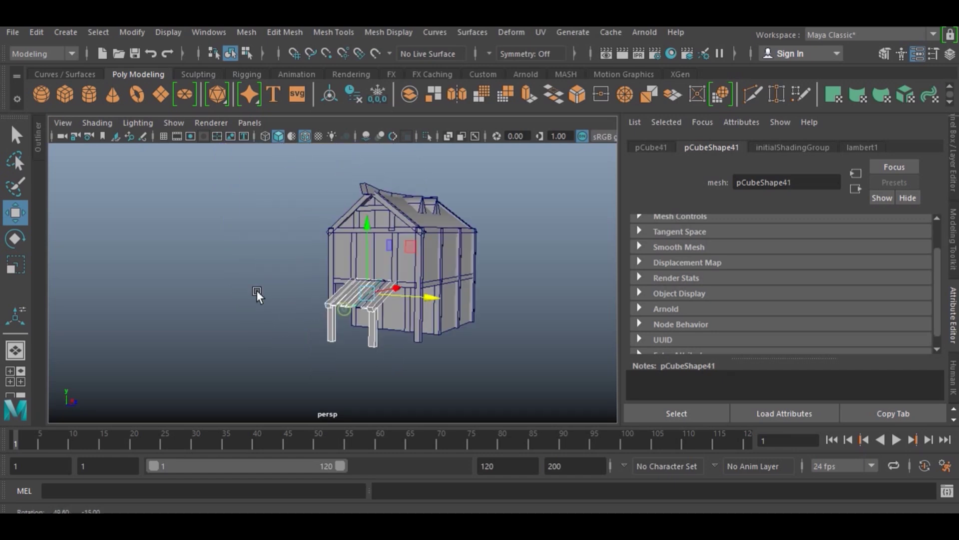
# - Group the deck pieces and move and turn the group to the house's left side
pyautogui.moveTo(257, 291)
pyautogui.keyDown('alt'); pyautogui.mouseDown()
pyautogui.moveTo(373, 380)
pyautogui.moveTo(392, 353)
pyautogui.mouseUp(); pyautogui.keyUp('alt')
pyautogui.hotkey('ctrl', 'g')
pyautogui.keyDown('alt'); pyautogui.moveTo(321, 303); pyautogui.dragTo(414, 333); pyautogui.keyUp('alt')
pyautogui.scroll(3, 413, 332)
pyautogui.moveTo(264, 305)
pyautogui.mouseDown()
pyautogui.moveTo(147, 276)
pyautogui.moveTo(298, 288)
pyautogui.moveTo(427, 253)
pyautogui.moveTo(321, 265)
pyautogui.moveTo(272, 310)
pyautogui.moveTo(324, 330)
pyautogui.moveTo(286, 338)
pyautogui.moveTo(325, 256)
pyautogui.moveTo(338, 259)
pyautogui.moveTo(351, 316)
pyautogui.moveTo(368, 255)
pyautogui.mouseUp()
pyautogui.scroll(3, 273, 310)
pyautogui.scroll(-3, 274, 310)
# - Group a bench piece on its own and tilt it up onto the roof
pyautogui.click(286, 338)
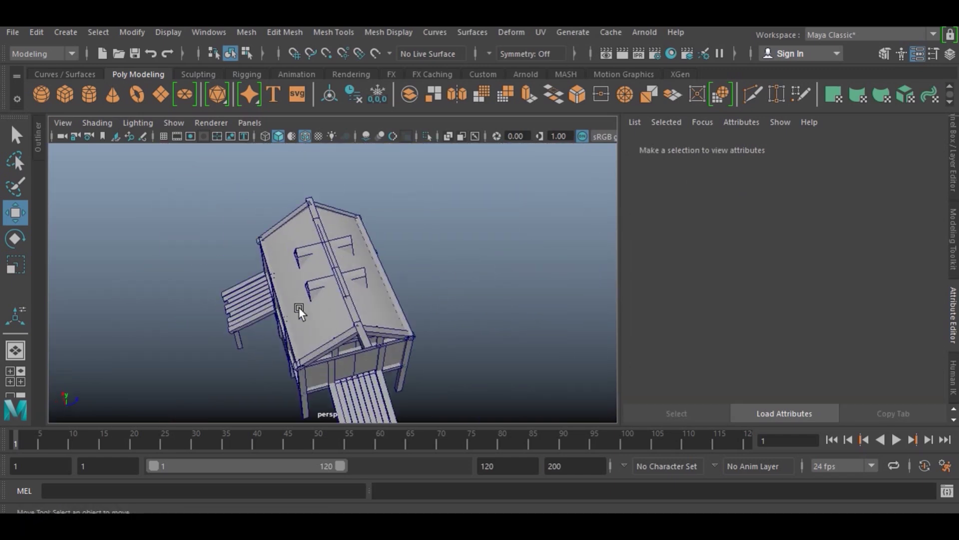
pyautogui.click(325, 255)
pyautogui.hotkey('ctrl', 'g')
pyautogui.moveTo(486, 289)
pyautogui.keyDown('alt'); pyautogui.mouseDown()
pyautogui.moveTo(324, 271)
pyautogui.moveTo(488, 237)
pyautogui.mouseUp(); pyautogui.keyUp('alt')
pyautogui.scroll(5, 487, 237)
pyautogui.press('e')
pyautogui.press('w')
pyautogui.scroll(-2, 559, 215)
pyautogui.moveTo(574, 251)
pyautogui.mouseDown()
pyautogui.moveTo(561, 235)
pyautogui.moveTo(555, 154)
pyautogui.moveTo(606, 223)
pyautogui.moveTo(631, 367)
pyautogui.mouseUp()
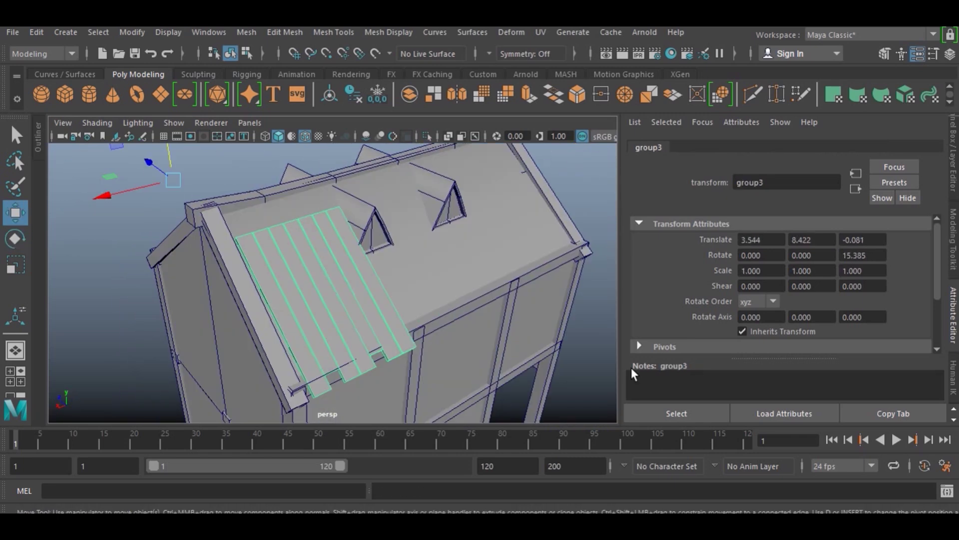
pyautogui.keyDown('alt'); pyautogui.moveTo(575, 300); pyautogui.dragTo(448, 285); pyautogui.keyUp('alt')
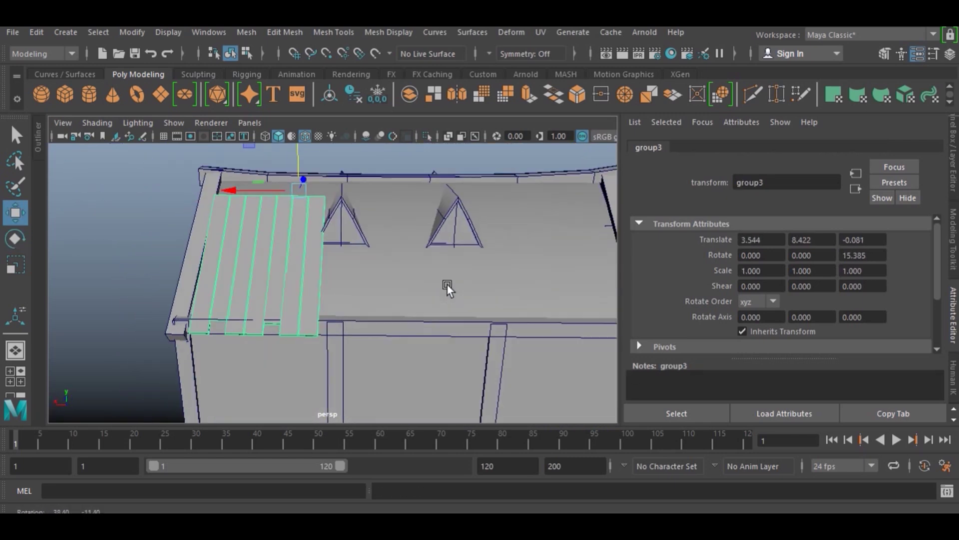
pyautogui.scroll(-5, 447, 285)
# - Duplicate the selected roof planks and move the copies to the right roof slope
pyautogui.click(418, 262)
pyautogui.scroll(6, 293, 285)
pyautogui.click(294, 285)
pyautogui.click(354, 325)
pyautogui.hotkey('ctrl', 'd')
pyautogui.scroll(-4, 354, 325)
pyautogui.moveTo(264, 291)
pyautogui.mouseDown()
pyautogui.moveTo(409, 314)
pyautogui.moveTo(364, 301)
pyautogui.mouseUp()
pyautogui.scroll(4, 408, 314)
# - Add more plank copies along the roof, shortening one and nudging it into place
pyautogui.hotkey('ctrl', 'd')
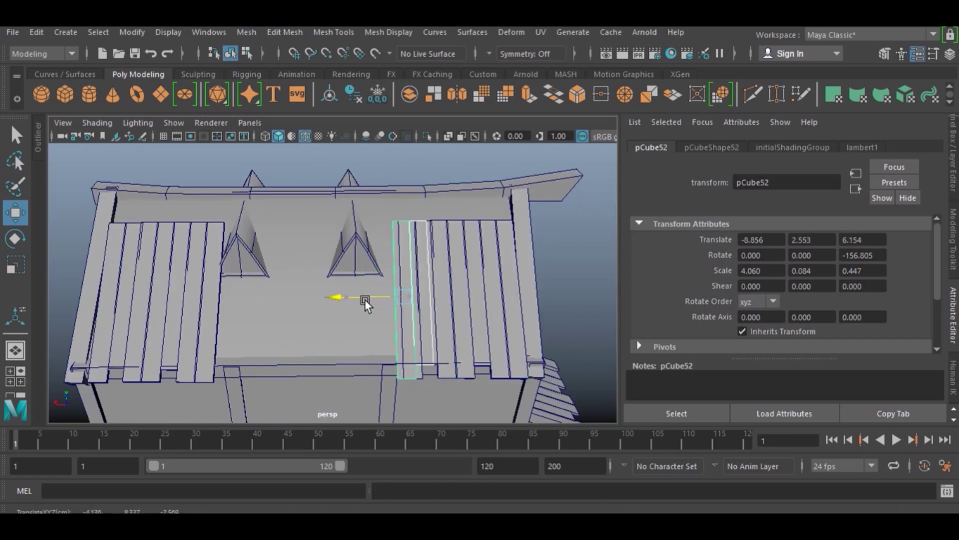
pyautogui.hotkey('ctrl', 'd')
pyautogui.moveTo(295, 300); pyautogui.dragTo(226, 317)
pyautogui.hotkey('ctrl', 'd')
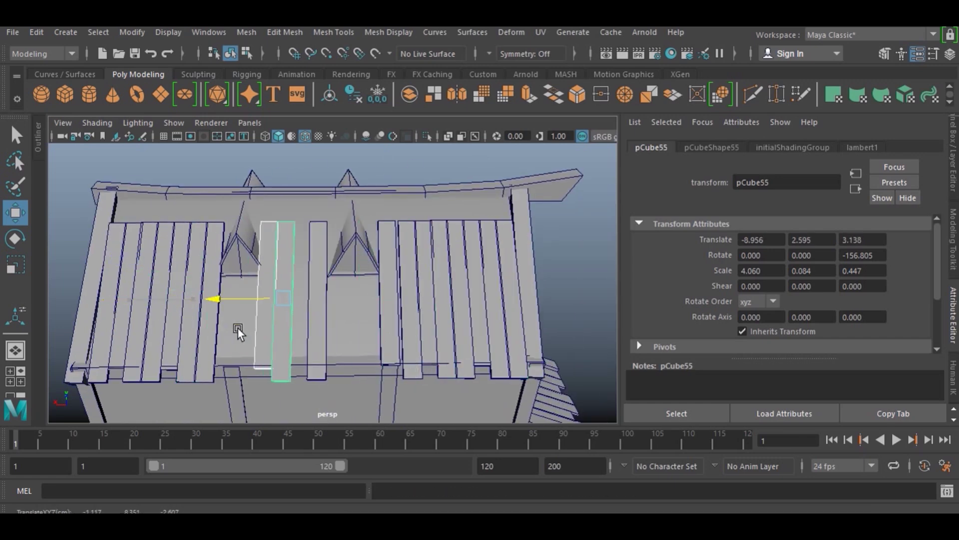
pyautogui.hotkey('ctrl', 'd')
pyautogui.moveTo(285, 333); pyautogui.dragTo(300, 345)
pyautogui.press('r')
pyautogui.moveTo(300, 345)
pyautogui.keyDown('alt'); pyautogui.mouseDown()
pyautogui.moveTo(275, 299)
pyautogui.moveTo(396, 312)
pyautogui.mouseUp(); pyautogui.keyUp('alt')
pyautogui.press('w')
pyautogui.moveTo(269, 320)
pyautogui.mouseDown()
pyautogui.moveTo(228, 330)
pyautogui.moveTo(410, 264)
pyautogui.moveTo(379, 264)
pyautogui.moveTo(280, 307)
pyautogui.moveTo(301, 298)
pyautogui.moveTo(276, 295)
pyautogui.moveTo(422, 223)
pyautogui.moveTo(215, 333)
pyautogui.mouseUp()
pyautogui.moveTo(215, 334)
pyautogui.mouseDown()
pyautogui.moveTo(204, 333)
pyautogui.moveTo(377, 304)
pyautogui.moveTo(357, 282)
pyautogui.moveTo(372, 291)
pyautogui.moveTo(249, 331)
pyautogui.mouseUp()
# - Select several roof planks, including the top one, for rotating
pyautogui.click(249, 332)
pyautogui.click(308, 333)
pyautogui.moveTo(310, 331)
pyautogui.keyDown('alt'); pyautogui.mouseDown()
pyautogui.moveTo(399, 327)
pyautogui.moveTo(485, 291)
pyautogui.moveTo(419, 302)
pyautogui.moveTo(326, 278)
pyautogui.moveTo(447, 272)
pyautogui.moveTo(410, 304)
pyautogui.moveTo(371, 296)
pyautogui.moveTo(320, 164)
pyautogui.moveTo(356, 208)
pyautogui.moveTo(363, 200)
pyautogui.moveTo(109, 269)
pyautogui.moveTo(302, 166)
pyautogui.moveTo(281, 241)
pyautogui.moveTo(370, 171)
pyautogui.mouseUp(); pyautogui.keyUp('alt')
pyautogui.click(419, 301)
pyautogui.click(333, 213)
pyautogui.press('e')
pyautogui.click(371, 172)
# - Duplicate a roof plank and slide the copies along the roof slope
pyautogui.moveTo(346, 225)
pyautogui.keyDown('alt'); pyautogui.mouseDown()
pyautogui.moveTo(210, 287)
pyautogui.moveTo(241, 327)
pyautogui.moveTo(306, 269)
pyautogui.mouseUp(); pyautogui.keyUp('alt')
pyautogui.click(307, 269)
pyautogui.press('w')
pyautogui.hotkey('ctrl', 'd')
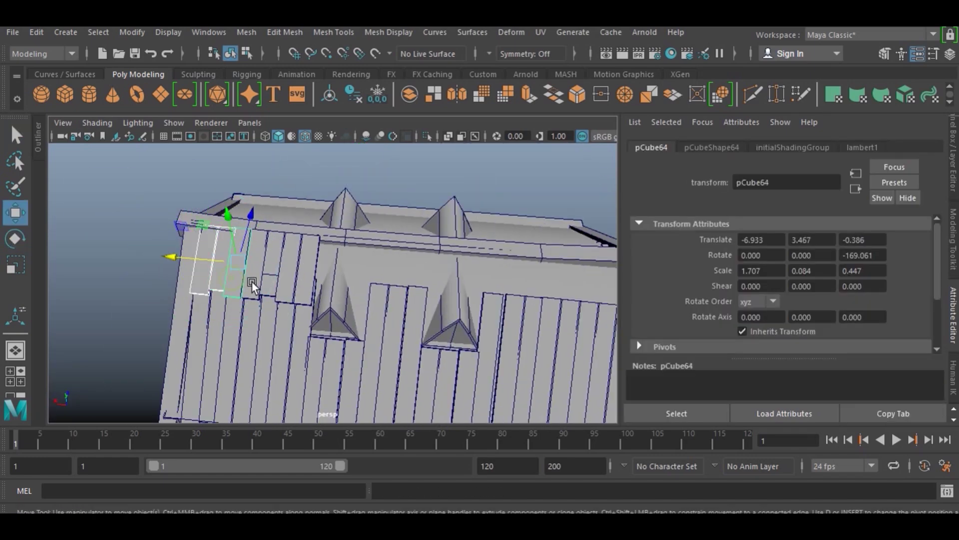
pyautogui.moveTo(202, 285)
pyautogui.mouseDown()
pyautogui.moveTo(396, 293)
pyautogui.moveTo(339, 297)
pyautogui.moveTo(350, 293)
pyautogui.moveTo(272, 320)
pyautogui.moveTo(281, 309)
pyautogui.moveTo(177, 325)
pyautogui.mouseUp()
pyautogui.hotkey('ctrl', 'd')
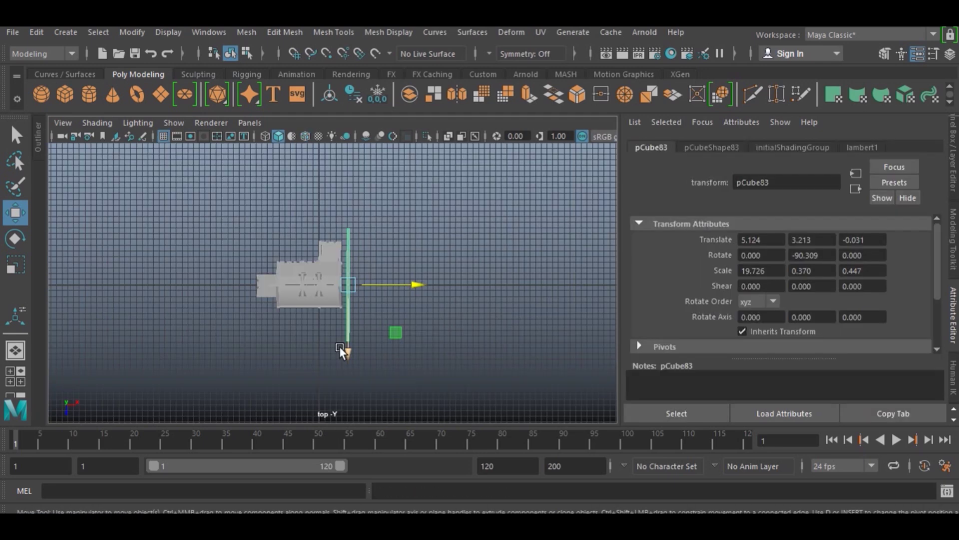
# - Duplicate and rotate the plank into a long beam beside the house
pyautogui.moveTo(341, 349); pyautogui.dragTo(357, 317)
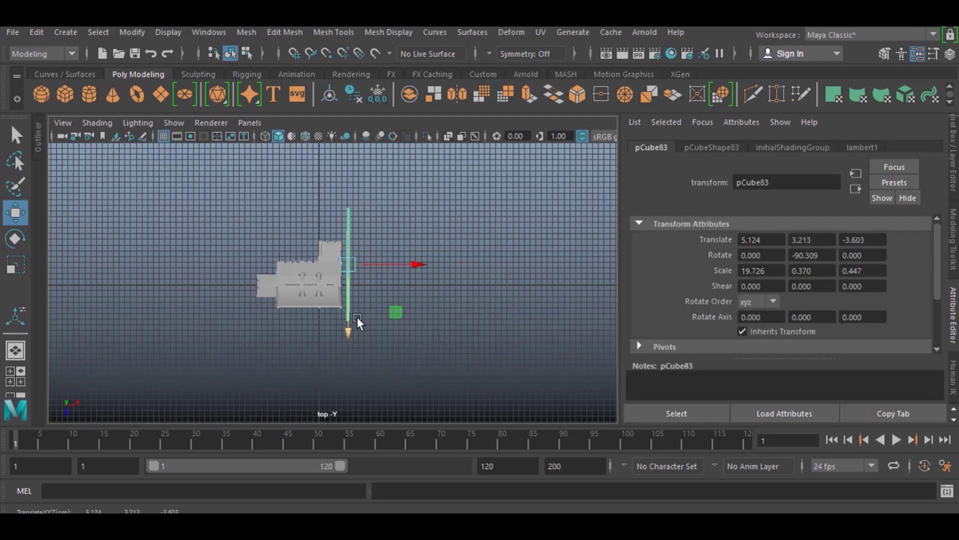
pyautogui.hotkey('ctrl', 'd')
pyautogui.press('e')
pyautogui.moveTo(434, 238); pyautogui.dragTo(429, 276)
pyautogui.press('w')
pyautogui.moveTo(348, 298)
pyautogui.mouseDown()
pyautogui.moveTo(376, 234)
pyautogui.moveTo(339, 229)
pyautogui.moveTo(384, 223)
pyautogui.moveTo(339, 225)
pyautogui.mouseUp()
pyautogui.press('r')
pyautogui.press('w')
# - Place a copy of the long plank below the original one
pyautogui.press('r')
pyautogui.press('w')
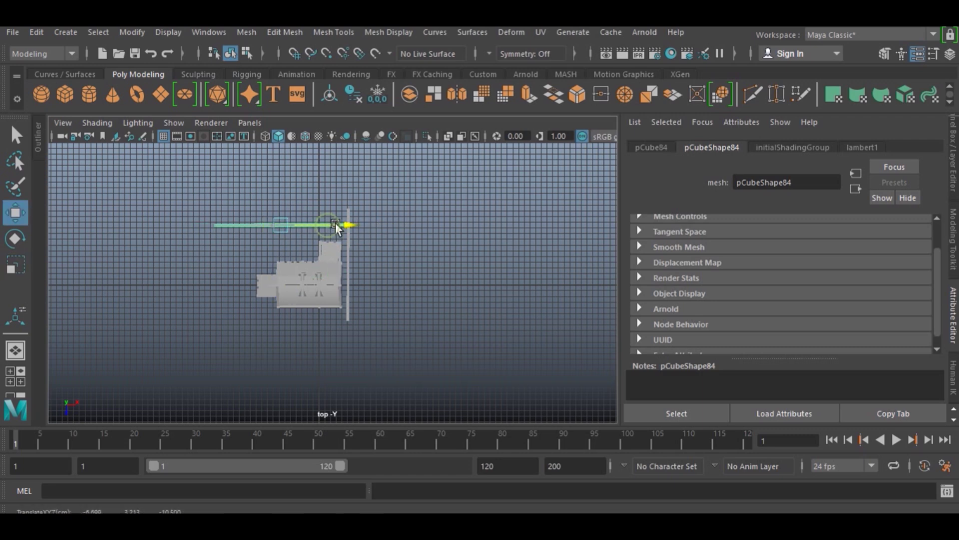
pyautogui.keyDown('alt'); pyautogui.moveTo(349, 244); pyautogui.dragTo(335, 206, button='middle'); pyautogui.keyUp('alt')
pyautogui.hotkey('ctrl', 'd')
pyautogui.moveTo(336, 206); pyautogui.dragTo(325, 281)
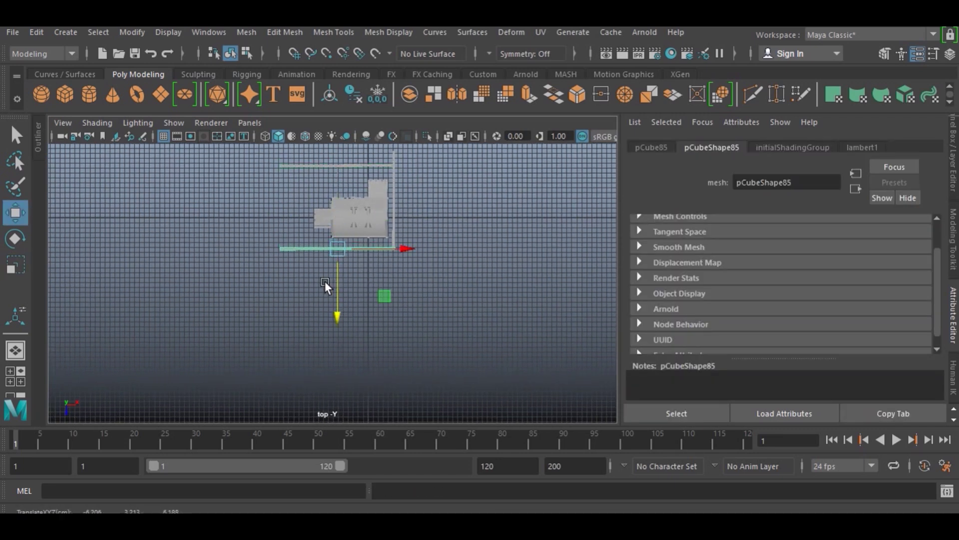
# - Stretch the lower plank along its length
pyautogui.keyDown('alt'); pyautogui.moveTo(325, 281); pyautogui.dragTo(373, 286, button='middle'); pyautogui.keyUp('alt')
pyautogui.press('e')
pyautogui.press('r')
pyautogui.moveTo(429, 272); pyautogui.dragTo(417, 257)
pyautogui.press('w')
pyautogui.keyDown('alt'); pyautogui.moveTo(347, 316); pyautogui.dragTo(359, 343, button='middle'); pyautogui.keyUp('alt')
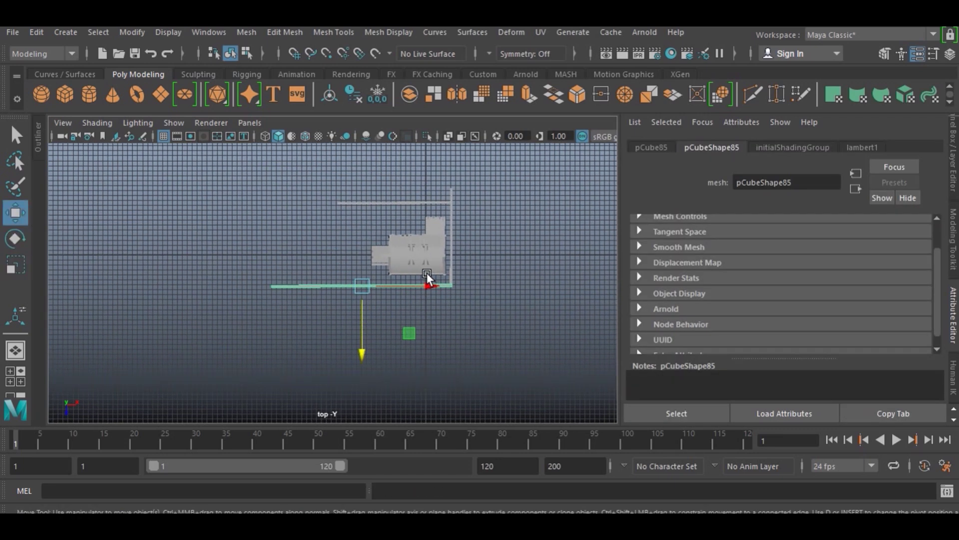
# - Add a vertical plank copy and slide it up into place as a side beam
pyautogui.hotkey('ctrl', 'd')
pyautogui.press('e')
pyautogui.press('w')
pyautogui.moveTo(452, 239); pyautogui.dragTo(380, 267)
pyautogui.press('r')
pyautogui.press('w')
pyautogui.press('r')
pyautogui.press('w')
pyautogui.scroll(2, 336, 285)
pyautogui.moveTo(335, 285)
pyautogui.mouseDown(button='middle')
pyautogui.moveTo(342, 256)
pyautogui.moveTo(364, 269)
pyautogui.mouseUp(button='middle')
# - Add a horizontal plank copy, moved to the left
pyautogui.hotkey('ctrl', 'd')
pyautogui.press('e')
pyautogui.moveTo(432, 202); pyautogui.dragTo(420, 235)
pyautogui.press('w')
pyautogui.moveTo(399, 249); pyautogui.dragTo(325, 263)
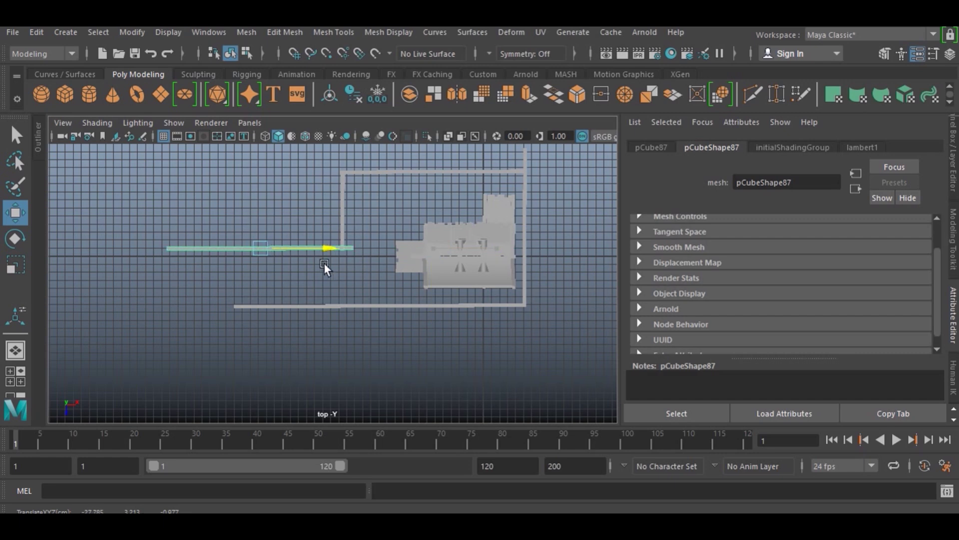
pyautogui.keyDown('alt'); pyautogui.moveTo(317, 268); pyautogui.dragTo(347, 312, button='middle'); pyautogui.keyUp('alt')
# - Copy the bottom long plank up as a new, stretched top beam
pyautogui.click(401, 349)
pyautogui.hotkey('ctrl', 'd')
pyautogui.moveTo(400, 348); pyautogui.dragTo(405, 247)
pyautogui.press('r')
pyautogui.moveTo(472, 217)
pyautogui.mouseDown()
pyautogui.moveTo(481, 217)
pyautogui.moveTo(468, 216)
pyautogui.mouseUp()
pyautogui.press('w')
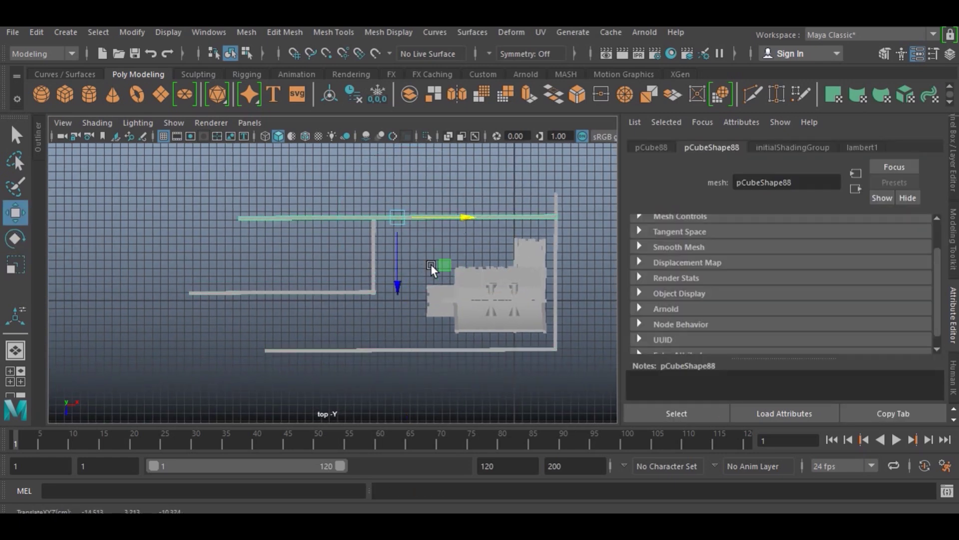
# - Check the beam frame around the house in perspective, then return to top view
pyautogui.press('space')
pyautogui.moveTo(470, 325)
pyautogui.keyDown('alt'); pyautogui.mouseDown()
pyautogui.moveTo(292, 284)
pyautogui.moveTo(307, 222)
pyautogui.moveTo(473, 260)
pyautogui.moveTo(306, 241)
pyautogui.moveTo(320, 243)
pyautogui.mouseUp(); pyautogui.keyUp('alt')
pyautogui.press('space')
pyautogui.moveTo(309, 266)
pyautogui.keyDown('alt'); pyautogui.mouseDown(button='middle')
pyautogui.moveTo(231, 298)
pyautogui.moveTo(254, 233)
pyautogui.mouseUp(button='middle'); pyautogui.keyUp('alt')
# - Scale the wall beam longer in the top view
pyautogui.press('r')
pyautogui.moveTo(340, 320); pyautogui.dragTo(339, 345)
pyautogui.keyDown('alt'); pyautogui.moveTo(339, 346); pyautogui.dragTo(342, 320, button='middle'); pyautogui.keyUp('alt')
pyautogui.scroll(-2, 344, 292)
pyautogui.scroll(1, 339, 316)
pyautogui.moveTo(338, 315); pyautogui.dragTo(340, 318)
# - In perspective, select the beam's end face in Face mode for moving
pyautogui.press('space')
pyautogui.click(347, 330)
pyautogui.press('e')
pyautogui.scroll(3, 340, 265)
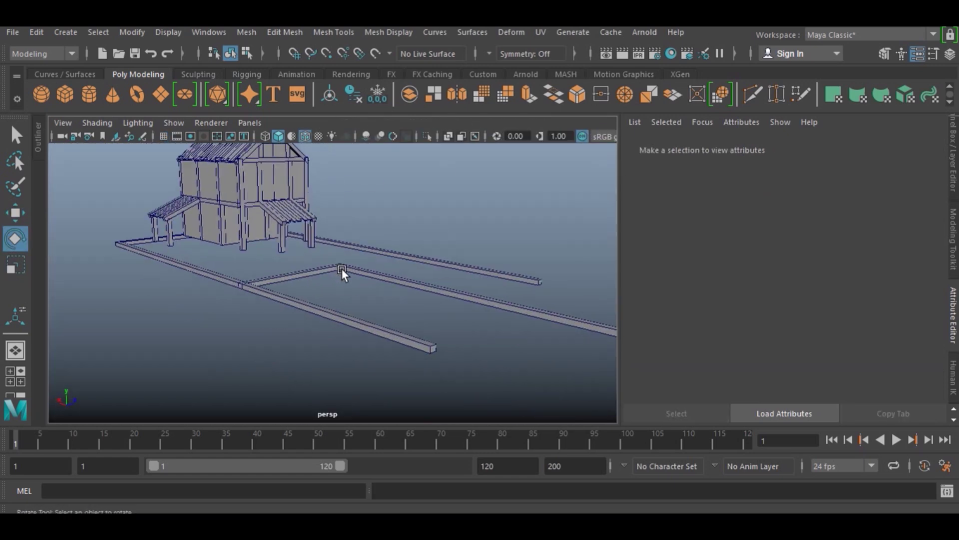
pyautogui.keyDown('alt'); pyautogui.moveTo(341, 268); pyautogui.dragTo(325, 272, button='middle'); pyautogui.keyUp('alt')
pyautogui.moveTo(415, 132); pyautogui.dragTo(414, 100, button='right')
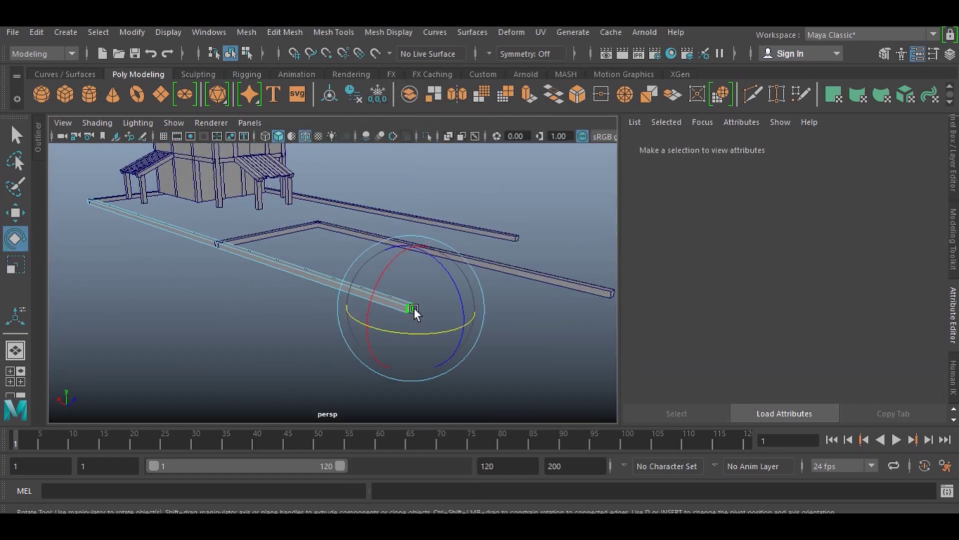
pyautogui.click(417, 309)
pyautogui.press('w')
# - Inspect the beam end from several angles and return to object mode
pyautogui.moveTo(228, 317)
pyautogui.keyDown('alt'); pyautogui.mouseDown(button='right')
pyautogui.moveTo(358, 353)
pyautogui.moveTo(139, 250)
pyautogui.mouseUp(button='right'); pyautogui.keyUp('alt')
pyautogui.moveTo(139, 249)
pyautogui.keyDown('alt'); pyautogui.mouseDown()
pyautogui.moveTo(356, 317)
pyautogui.moveTo(432, 222)
pyautogui.mouseUp(); pyautogui.keyUp('alt')
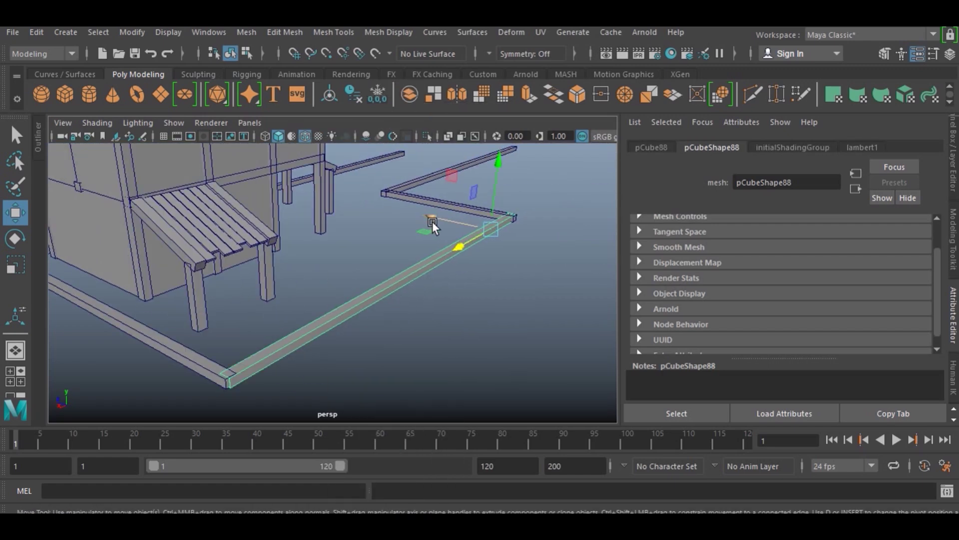
pyautogui.moveTo(433, 222)
pyautogui.keyDown('alt'); pyautogui.mouseDown()
pyautogui.moveTo(475, 250)
pyautogui.moveTo(157, 234)
pyautogui.moveTo(240, 230)
pyautogui.mouseUp(); pyautogui.keyUp('alt')
pyautogui.moveTo(273, 130); pyautogui.dragTo(281, 101, button='right')
pyautogui.moveTo(281, 102)
pyautogui.keyDown('alt'); pyautogui.mouseDown()
pyautogui.moveTo(315, 219)
pyautogui.moveTo(320, 212)
pyautogui.moveTo(308, 212)
pyautogui.mouseUp(); pyautogui.keyUp('alt')
pyautogui.press('r')
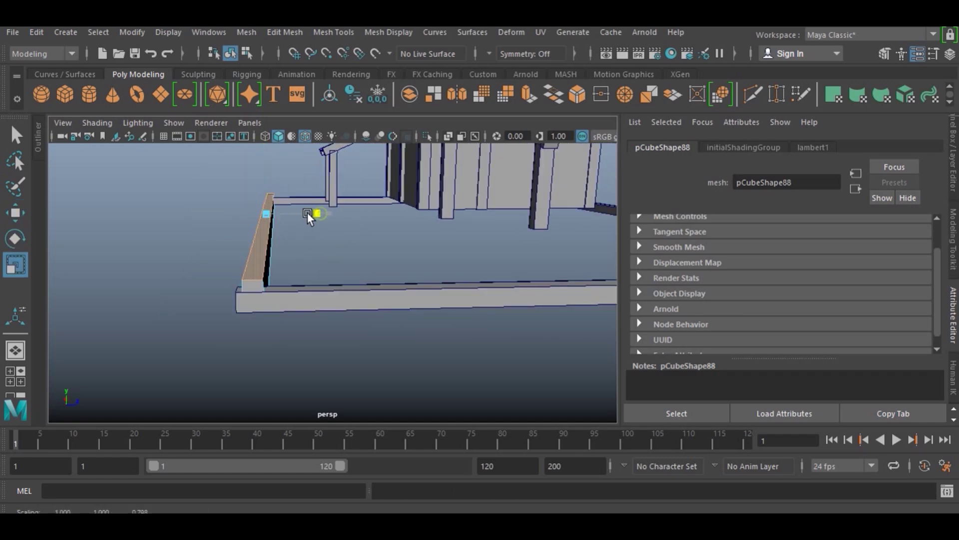
pyautogui.keyDown('alt'); pyautogui.moveTo(412, 305); pyautogui.dragTo(340, 189); pyautogui.keyUp('alt')
pyautogui.moveTo(340, 190); pyautogui.dragTo(393, 278, button='right')
# - Select the other frame beams in turn, ending with the outer beam
pyautogui.click(418, 282)
pyautogui.moveTo(419, 282)
pyautogui.keyDown('alt'); pyautogui.mouseDown()
pyautogui.moveTo(422, 205)
pyautogui.moveTo(324, 280)
pyautogui.mouseUp(); pyautogui.keyUp('alt')
pyautogui.press('w')
pyautogui.click(325, 281)
pyautogui.moveTo(467, 278)
pyautogui.keyDown('alt'); pyautogui.mouseDown()
pyautogui.moveTo(372, 240)
pyautogui.moveTo(338, 313)
pyautogui.moveTo(493, 252)
pyautogui.moveTo(253, 249)
pyautogui.moveTo(337, 288)
pyautogui.moveTo(364, 254)
pyautogui.mouseUp(); pyautogui.keyUp('alt')
pyautogui.click(339, 313)
pyautogui.click(475, 228)
pyautogui.moveTo(474, 227)
pyautogui.keyDown('alt'); pyautogui.mouseDown()
pyautogui.moveTo(316, 211)
pyautogui.moveTo(282, 249)
pyautogui.mouseUp(); pyautogui.keyUp('alt')
pyautogui.scroll(5, 389, 293)
# - Bevel the beam's long edge with fraction 0.5 and 8 segments
pyautogui.keyDown('alt'); pyautogui.moveTo(389, 292); pyautogui.dragTo(317, 286); pyautogui.keyUp('alt')
pyautogui.click(318, 285)
pyautogui.hotkey('ctrl', 'b')
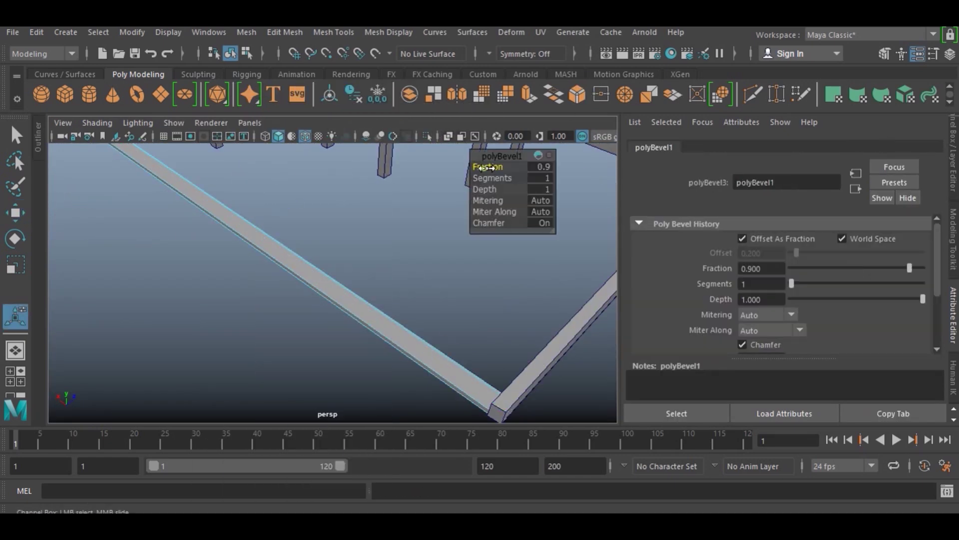
pyautogui.moveTo(476, 167); pyautogui.dragTo(505, 167)
pyautogui.moveTo(487, 178); pyautogui.dragTo(520, 177)
pyautogui.moveTo(519, 178)
pyautogui.keyDown('alt'); pyautogui.mouseDown()
pyautogui.moveTo(325, 242)
pyautogui.moveTo(423, 281)
pyautogui.moveTo(364, 289)
pyautogui.mouseUp(); pyautogui.keyUp('alt')
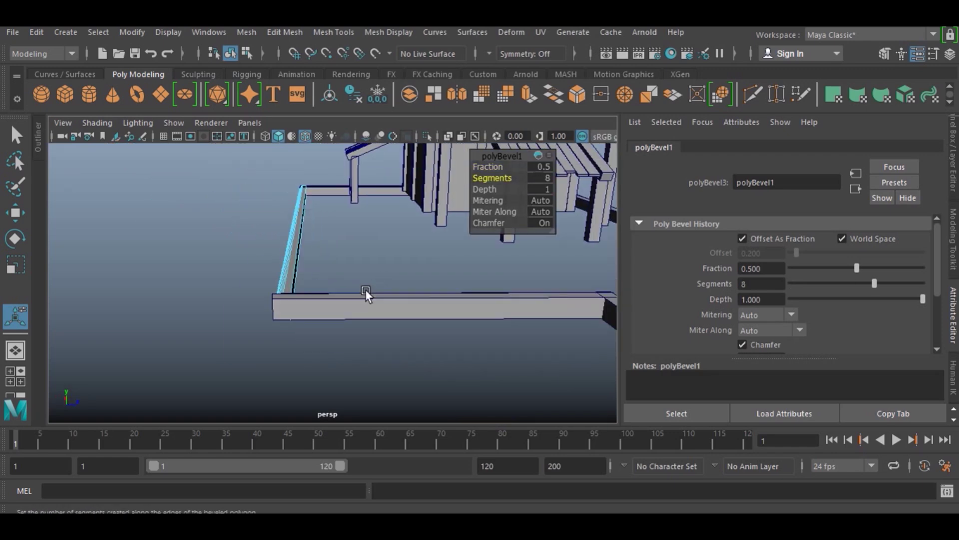
pyautogui.scroll(-5, 441, 283)
# - Select another frame beam and bevel it too
pyautogui.press('w')
pyautogui.moveTo(434, 258)
pyautogui.keyDown('alt'); pyautogui.mouseDown()
pyautogui.moveTo(352, 297)
pyautogui.moveTo(330, 320)
pyautogui.mouseUp(); pyautogui.keyUp('alt')
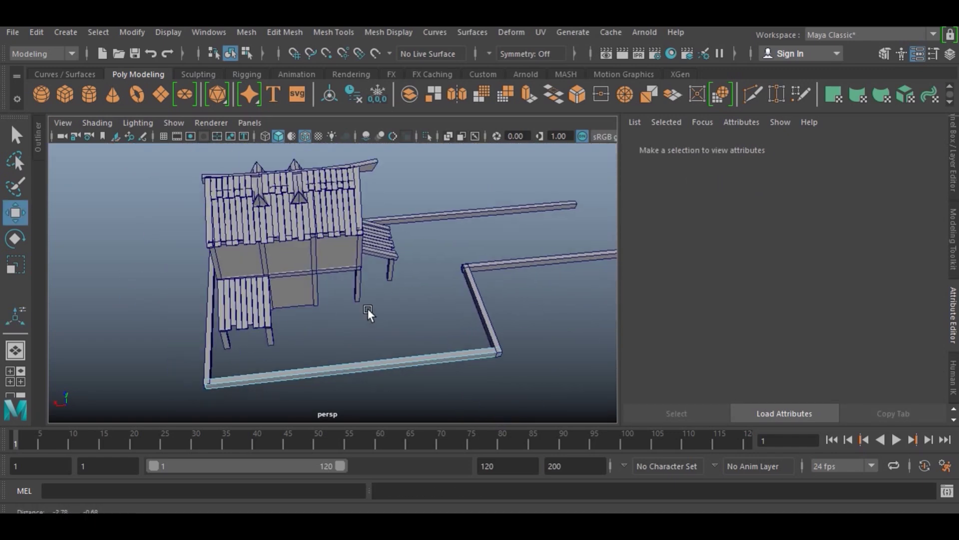
pyautogui.scroll(5, 331, 320)
pyautogui.click(318, 283)
pyautogui.moveTo(318, 284)
pyautogui.keyDown('alt'); pyautogui.mouseDown()
pyautogui.moveTo(231, 171)
pyautogui.moveTo(316, 261)
pyautogui.mouseUp(); pyautogui.keyUp('alt')
pyautogui.click(315, 262)
pyautogui.moveTo(266, 179)
pyautogui.keyDown('alt'); pyautogui.mouseDown()
pyautogui.moveTo(280, 223)
pyautogui.moveTo(311, 208)
pyautogui.moveTo(431, 217)
pyautogui.moveTo(314, 266)
pyautogui.mouseUp(); pyautogui.keyUp('alt')
pyautogui.press('e')
pyautogui.press('w')
pyautogui.hotkey('ctrl', 'b')
# - Duplicate the beam and slide the copy right as a deck plank
pyautogui.keyDown('alt'); pyautogui.moveTo(413, 263); pyautogui.dragTo(446, 290); pyautogui.keyUp('alt')
pyautogui.click(337, 253)
pyautogui.moveTo(337, 252)
pyautogui.keyDown('alt'); pyautogui.mouseDown()
pyautogui.moveTo(409, 273)
pyautogui.moveTo(345, 258)
pyautogui.moveTo(315, 216)
pyautogui.moveTo(303, 277)
pyautogui.moveTo(300, 239)
pyautogui.moveTo(346, 187)
pyautogui.moveTo(344, 233)
pyautogui.moveTo(417, 326)
pyautogui.moveTo(232, 281)
pyautogui.moveTo(292, 304)
pyautogui.moveTo(229, 309)
pyautogui.mouseUp(); pyautogui.keyUp('alt')
pyautogui.click(411, 273)
pyautogui.hotkey('ctrl', 'd')
pyautogui.hotkey('ctrl', 'd')
pyautogui.hotkey('ctrl', 'd')
pyautogui.moveTo(229, 309); pyautogui.dragTo(303, 300, button='middle')
# - Move the deck's edge beam into place along the front
pyautogui.keyDown('alt'); pyautogui.moveTo(304, 301); pyautogui.dragTo(384, 258, button='right'); pyautogui.keyUp('alt')
pyautogui.click(384, 258)
pyautogui.moveTo(384, 257)
pyautogui.keyDown('alt'); pyautogui.mouseDown()
pyautogui.moveTo(344, 342)
pyautogui.moveTo(329, 323)
pyautogui.mouseUp(); pyautogui.keyUp('alt')
pyautogui.click(309, 300)
pyautogui.moveTo(268, 254); pyautogui.dragTo(327, 326)
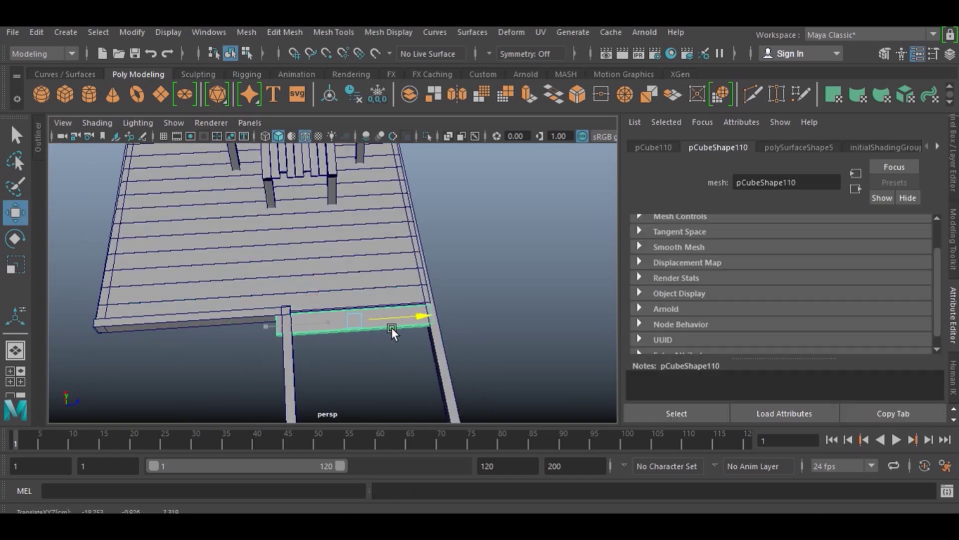
# - Cut the box shape out of the wall with a Boolean difference
pyautogui.press('e')
pyautogui.keyDown('alt'); pyautogui.moveTo(392, 327); pyautogui.dragTo(360, 285); pyautogui.keyUp('alt')
pyautogui.press('w')
pyautogui.moveTo(268, 281)
pyautogui.keyDown('alt'); pyautogui.mouseDown()
pyautogui.moveTo(335, 272)
pyautogui.moveTo(352, 302)
pyautogui.mouseUp(); pyautogui.keyUp('alt')
pyautogui.click(351, 303)
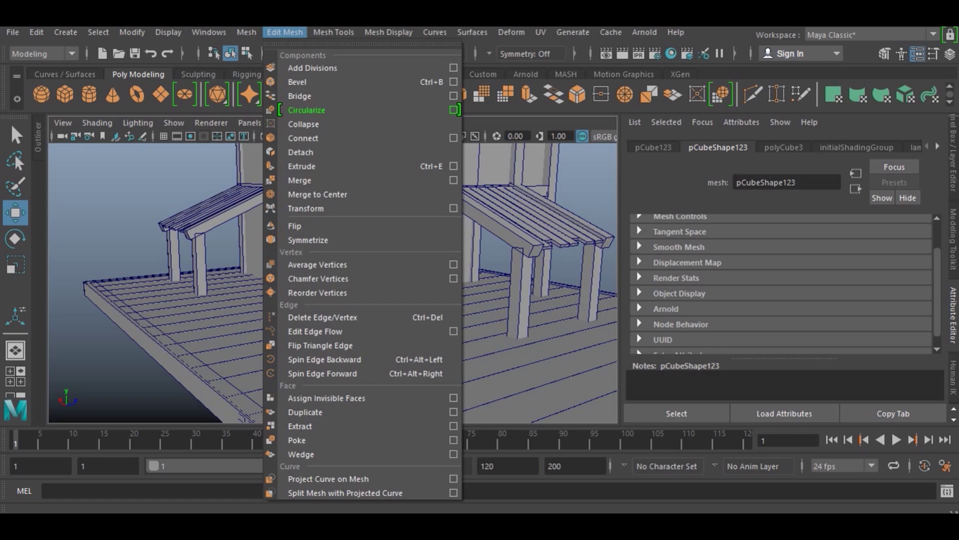
pyautogui.click(421, 94)
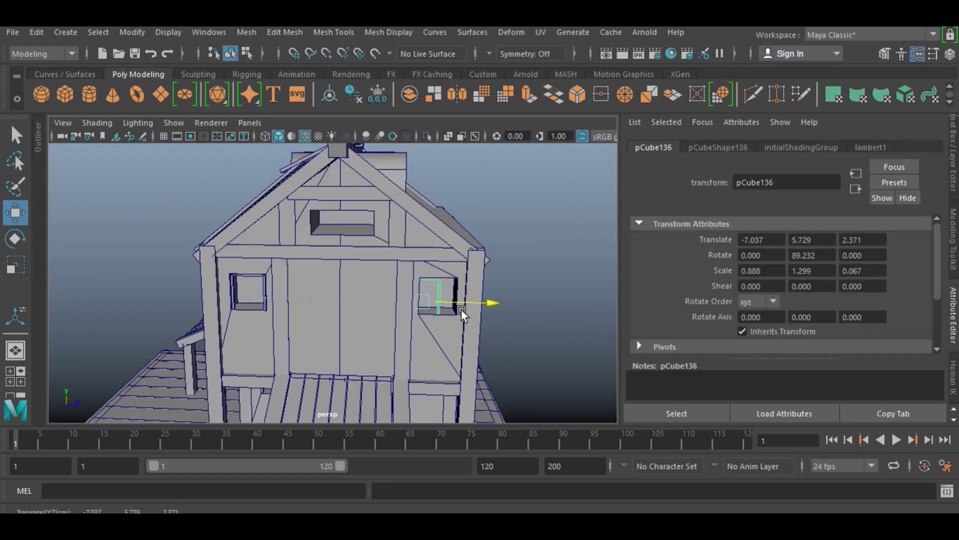
# - Zoom in and scale down the window piece
pyautogui.scroll(5, 352, 243)
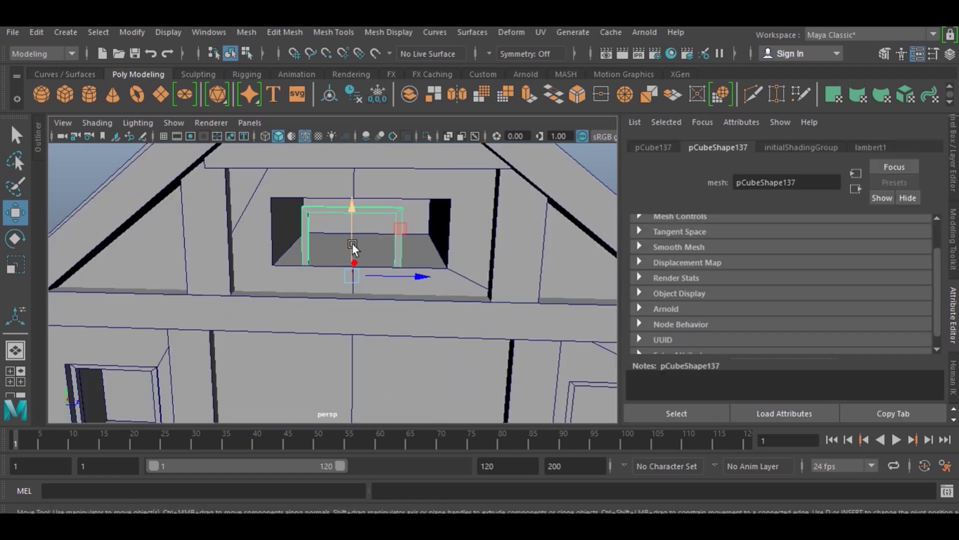
pyautogui.scroll(3, 352, 243)
pyautogui.press('r')
pyautogui.moveTo(260, 330); pyautogui.dragTo(209, 336)
pyautogui.press('w')
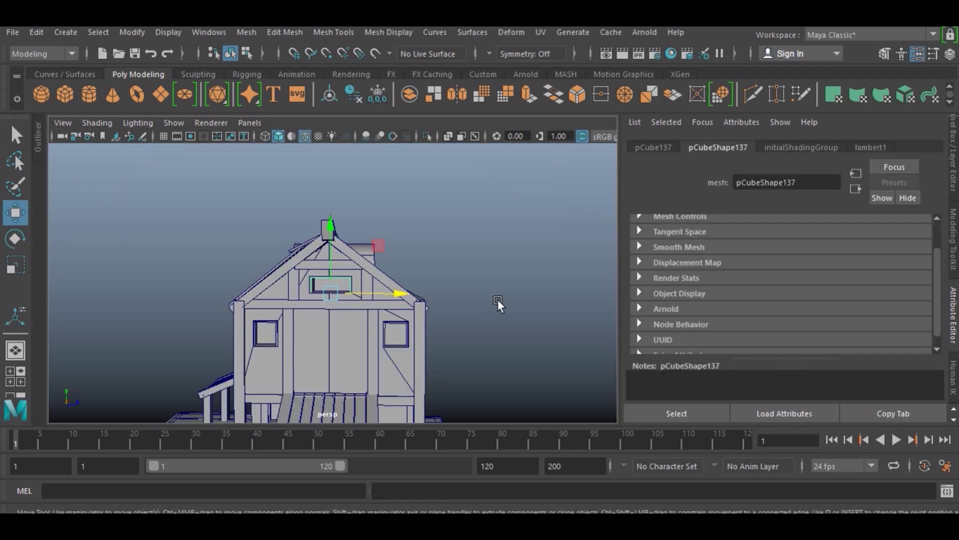
# - Group several roof planks with Ctrl+G and shrink the group to fit beside the window
pyautogui.keyDown('shift'); pyautogui.click(324, 192); pyautogui.keyUp('shift')
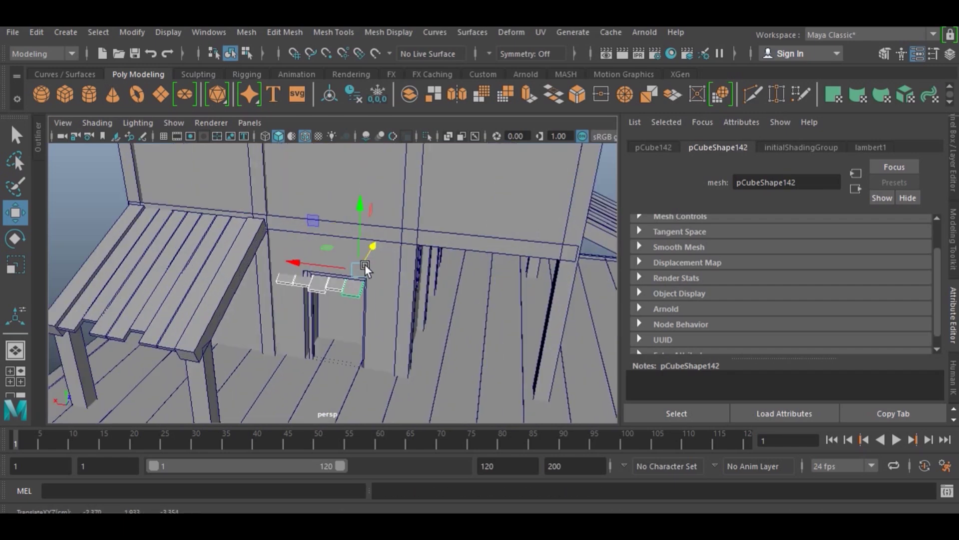
pyautogui.press('r')
pyautogui.press('w')
pyautogui.hotkey('ctrl', 'g')
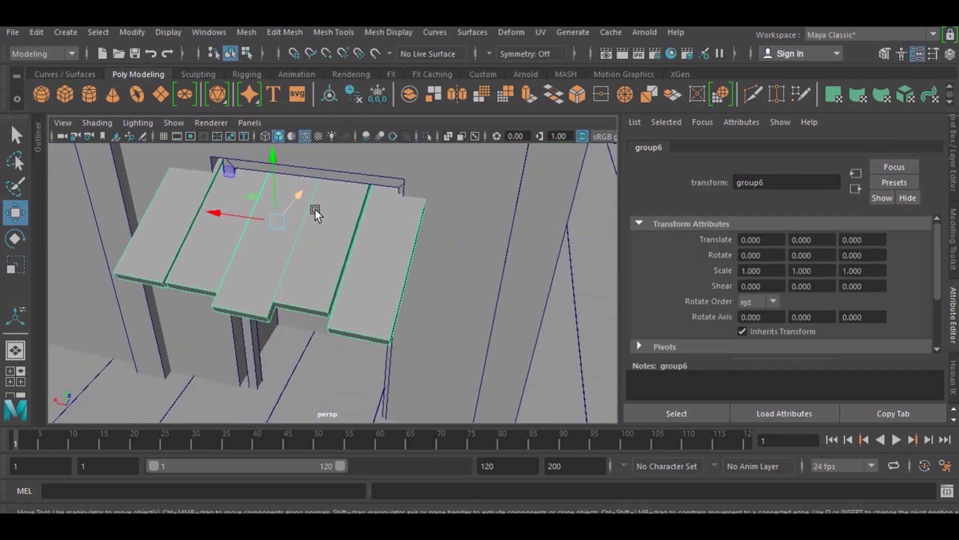
pyautogui.press('r')
pyautogui.moveTo(315, 210)
pyautogui.mouseDown()
pyautogui.moveTo(233, 230)
pyautogui.moveTo(371, 286)
pyautogui.moveTo(286, 262)
pyautogui.moveTo(258, 229)
pyautogui.moveTo(505, 268)
pyautogui.moveTo(330, 269)
pyautogui.moveTo(549, 227)
pyautogui.moveTo(390, 255)
pyautogui.moveTo(295, 254)
pyautogui.moveTo(310, 283)
pyautogui.mouseUp()
pyautogui.press('w')
pyautogui.press('r')
pyautogui.press('w')
# - Duplicate the plank group and tilt the copy over the window as an awning
pyautogui.hotkey('ctrl', 'd')
pyautogui.press('e')
pyautogui.press('w')
pyautogui.moveTo(419, 280)
pyautogui.keyDown('alt'); pyautogui.mouseDown()
pyautogui.moveTo(362, 269)
pyautogui.moveTo(451, 219)
pyautogui.moveTo(417, 239)
pyautogui.moveTo(378, 144)
pyautogui.moveTo(450, 271)
pyautogui.moveTo(462, 233)
pyautogui.moveTo(376, 215)
pyautogui.moveTo(313, 180)
pyautogui.moveTo(349, 228)
pyautogui.moveTo(493, 234)
pyautogui.moveTo(442, 211)
pyautogui.moveTo(371, 314)
pyautogui.moveTo(326, 199)
pyautogui.moveTo(352, 284)
pyautogui.moveTo(375, 238)
pyautogui.moveTo(443, 282)
pyautogui.moveTo(290, 267)
pyautogui.moveTo(405, 293)
pyautogui.moveTo(417, 285)
pyautogui.moveTo(268, 251)
pyautogui.moveTo(364, 268)
pyautogui.moveTo(354, 265)
pyautogui.moveTo(570, 268)
pyautogui.mouseUp(); pyautogui.keyUp('alt')
pyautogui.press('e')
pyautogui.press('w')
pyautogui.press('e')
pyautogui.press('r')
pyautogui.press('e')
pyautogui.press('w')
# - Duplicate the awning and place a copy over the right window
pyautogui.hotkey('ctrl', 'd')
pyautogui.press('e')
pyautogui.press('w')
pyautogui.hotkey('ctrl', 'd')
pyautogui.moveTo(569, 268)
pyautogui.keyDown('alt'); pyautogui.mouseDown()
pyautogui.moveTo(539, 294)
pyautogui.moveTo(436, 314)
pyautogui.moveTo(527, 321)
pyautogui.moveTo(407, 309)
pyautogui.mouseUp(); pyautogui.keyUp('alt')
pyautogui.hotkey('ctrl', 'd')
# - Raise another awning copy to the upper window and tilt it slightly
pyautogui.scroll(5, 380, 244)
pyautogui.moveTo(497, 290); pyautogui.dragTo(519, 289)
pyautogui.moveTo(433, 261)
pyautogui.mouseDown()
pyautogui.moveTo(432, 230)
pyautogui.moveTo(425, 240)
pyautogui.moveTo(439, 227)
pyautogui.moveTo(428, 298)
pyautogui.moveTo(383, 301)
pyautogui.moveTo(320, 260)
pyautogui.mouseUp()
pyautogui.scroll(-5, 432, 230)
pyautogui.press('e')
pyautogui.press('w')
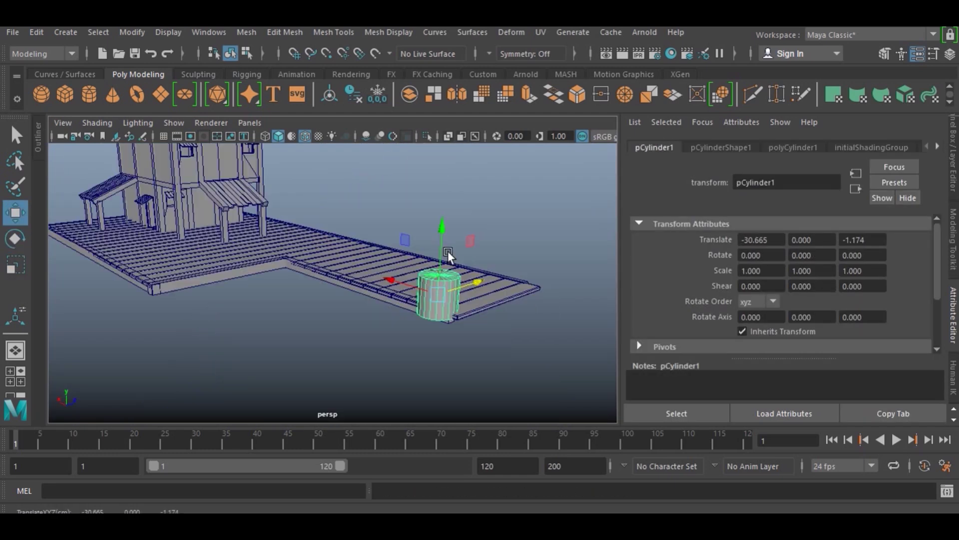
pyautogui.press('r')
# - Move the cylinder piling to the dock corner and reselect it
pyautogui.press('space')
pyautogui.press('space')
pyautogui.press('r')
pyautogui.moveTo(279, 257); pyautogui.dragTo(270, 255)
pyautogui.press('space')
pyautogui.press('space')
pyautogui.press('w')
pyautogui.moveTo(433, 265)
pyautogui.keyDown('alt'); pyautogui.mouseDown()
pyautogui.moveTo(339, 272)
pyautogui.moveTo(474, 300)
pyautogui.moveTo(437, 304)
pyautogui.mouseUp(); pyautogui.keyUp('alt')
pyautogui.click(478, 284)
pyautogui.click(432, 345)
# - Undo the last piling move and select another piling in the top view
pyautogui.press('e')
pyautogui.moveTo(436, 348)
pyautogui.keyDown('alt'); pyautogui.mouseDown()
pyautogui.moveTo(397, 247)
pyautogui.moveTo(443, 283)
pyautogui.mouseUp(); pyautogui.keyUp('alt')
pyautogui.press('w')
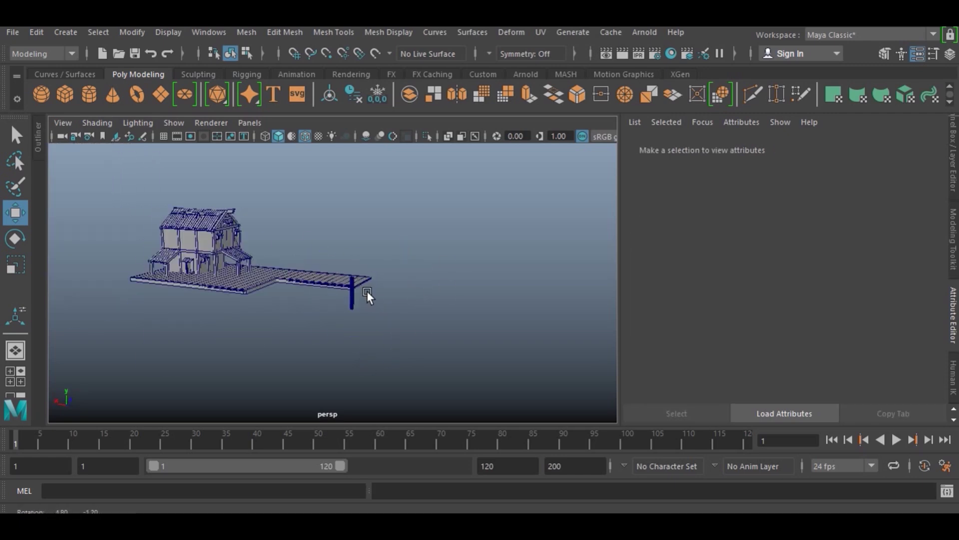
pyautogui.keyDown('alt'); pyautogui.moveTo(367, 291); pyautogui.dragTo(336, 293); pyautogui.keyUp('alt')
pyautogui.scroll(3, 335, 293)
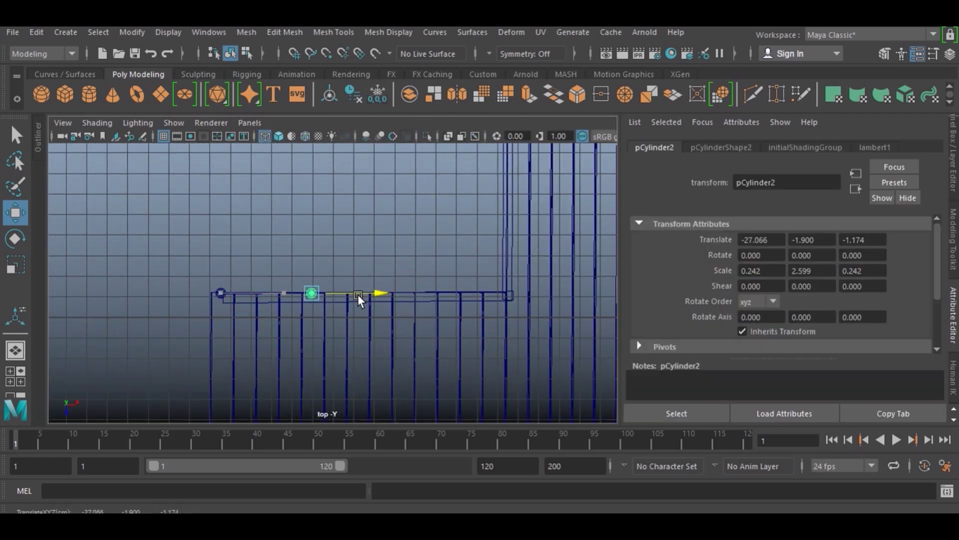
pyautogui.hotkey('ctrl', 'z')
pyautogui.keyDown('alt'); pyautogui.moveTo(439, 332); pyautogui.dragTo(333, 402, button='middle'); pyautogui.keyUp('alt')
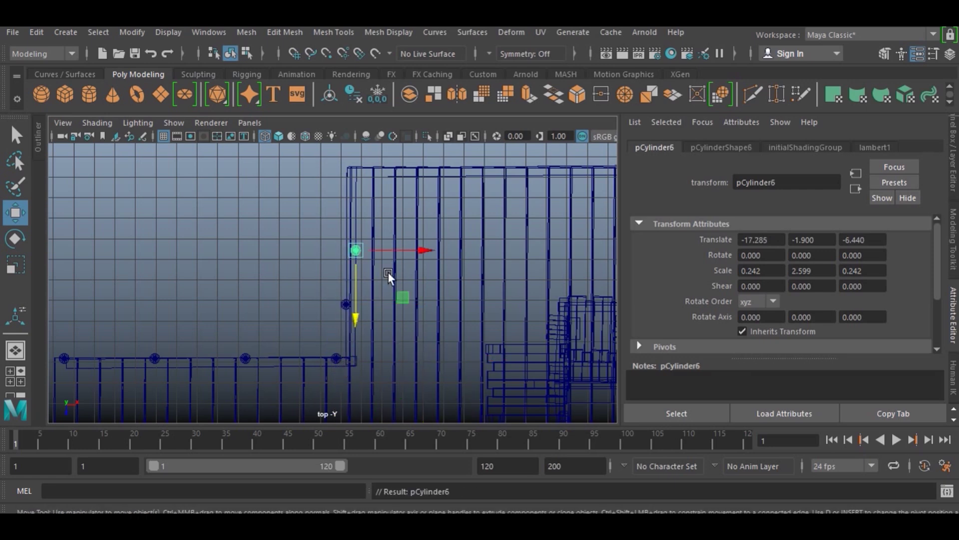
pyautogui.click(371, 294)
pyautogui.keyDown('alt'); pyautogui.moveTo(386, 307); pyautogui.dragTo(347, 310, button='middle'); pyautogui.keyUp('alt')
pyautogui.keyDown('alt'); pyautogui.moveTo(285, 390); pyautogui.dragTo(353, 332, button='middle'); pyautogui.keyUp('alt')
pyautogui.scroll(-2, 400, 305)
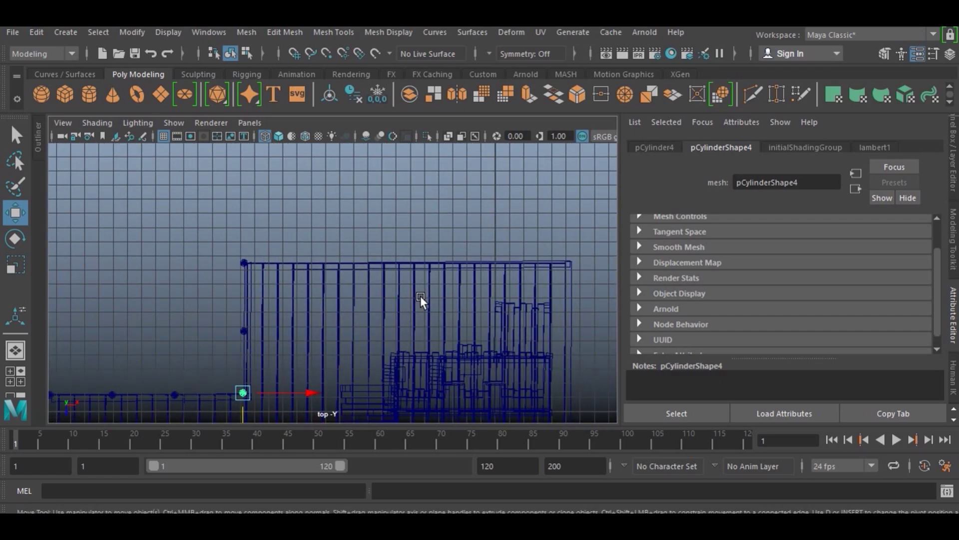
# - Place four piling copies in a row along the dock edge
pyautogui.keyDown('shift'); pyautogui.moveTo(254, 263); pyautogui.dragTo(353, 253); pyautogui.keyUp('shift')
pyautogui.keyDown('alt'); pyautogui.moveTo(390, 245); pyautogui.dragTo(312, 238, button='middle'); pyautogui.keyUp('alt')
pyautogui.keyDown('shift'); pyautogui.moveTo(269, 245); pyautogui.dragTo(423, 252); pyautogui.keyUp('shift')
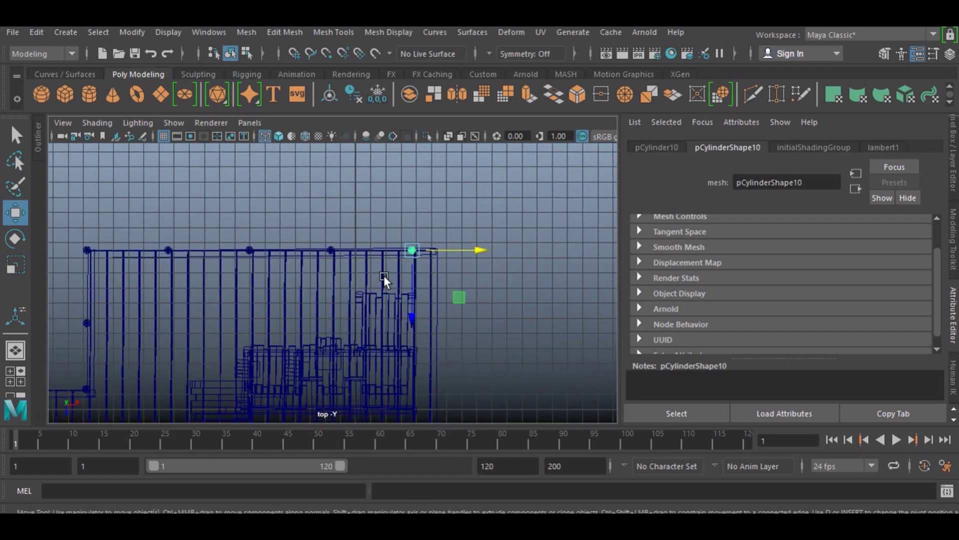
pyautogui.keyDown('alt'); pyautogui.moveTo(384, 275); pyautogui.dragTo(406, 276, button='middle'); pyautogui.keyUp('alt')
pyautogui.press('space')
pyautogui.press('space')
pyautogui.moveTo(360, 264)
pyautogui.keyDown('alt'); pyautogui.mouseDown()
pyautogui.moveTo(350, 302)
pyautogui.moveTo(243, 290)
pyautogui.moveTo(312, 290)
pyautogui.moveTo(225, 289)
pyautogui.moveTo(290, 289)
pyautogui.moveTo(223, 319)
pyautogui.mouseUp(); pyautogui.keyUp('alt')
pyautogui.press('space')
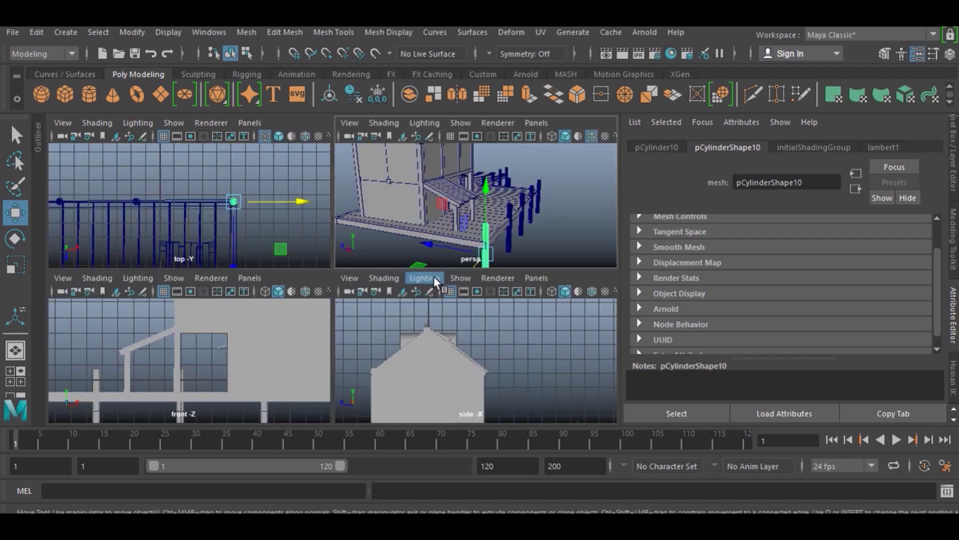
pyautogui.press('space')
# - Duplicate more pilings at even spacing further along the dock edge
pyautogui.hotkey('ctrl', 'd')
pyautogui.moveTo(350, 242); pyautogui.dragTo(456, 170)
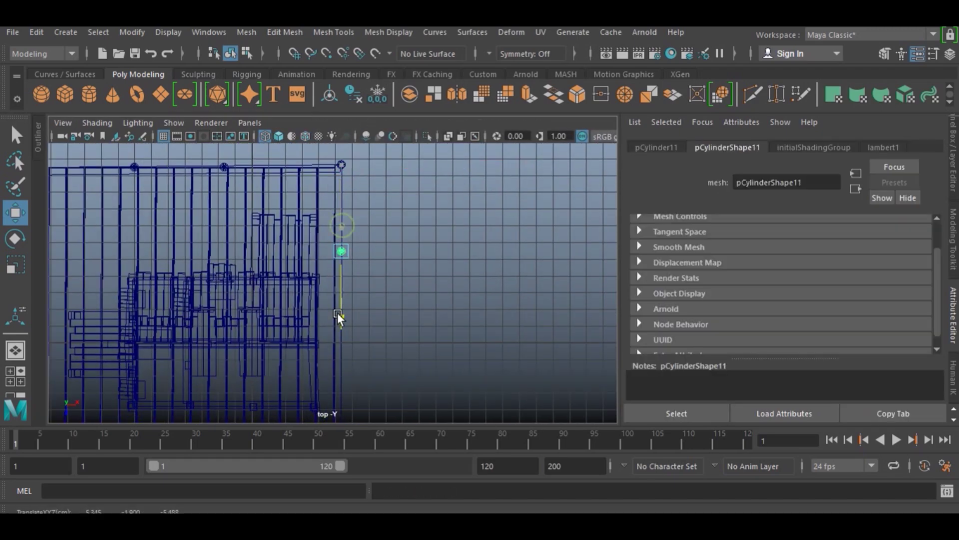
pyautogui.hotkey('ctrl', 'd')
pyautogui.moveTo(363, 310)
pyautogui.keyDown('alt'); pyautogui.mouseDown(button='middle')
pyautogui.moveTo(378, 270)
pyautogui.moveTo(459, 312)
pyautogui.moveTo(593, 340)
pyautogui.mouseUp(button='middle'); pyautogui.keyUp('alt')
pyautogui.hotkey('ctrl', 'd')
pyautogui.hotkey('ctrl', 'd')
# - Start the rope-railing curve with a first point at a post
pyautogui.press('space')
pyautogui.press('space')
pyautogui.keyDown('alt'); pyautogui.moveTo(335, 298); pyautogui.dragTo(321, 266); pyautogui.keyUp('alt')
pyautogui.click(320, 267)
pyautogui.keyDown('alt'); pyautogui.moveTo(164, 253); pyautogui.dragTo(420, 242); pyautogui.keyUp('alt')
pyautogui.press('space')
pyautogui.press('space')
# - Add EP curve points over the post tops from the near edge to the far corner
pyautogui.keyDown('alt'); pyautogui.moveTo(257, 264); pyautogui.dragTo(197, 268, button='middle'); pyautogui.keyUp('alt')
pyautogui.click(392, 256)
pyautogui.keyDown('alt'); pyautogui.moveTo(411, 255); pyautogui.dragTo(401, 255, button='middle'); pyautogui.keyUp('alt')
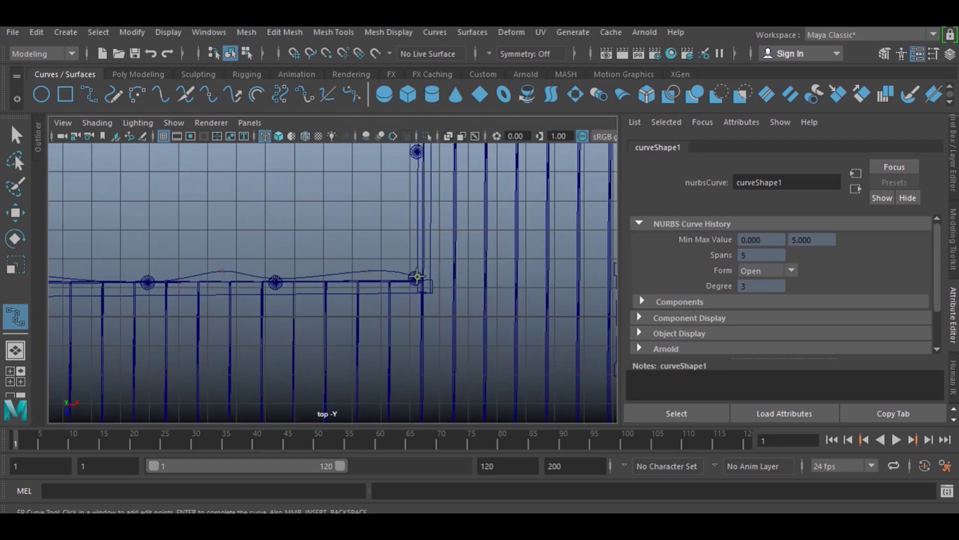
pyautogui.click(373, 268)
pyautogui.keyDown('alt'); pyautogui.moveTo(445, 284); pyautogui.dragTo(450, 215, button='middle'); pyautogui.keyUp('alt')
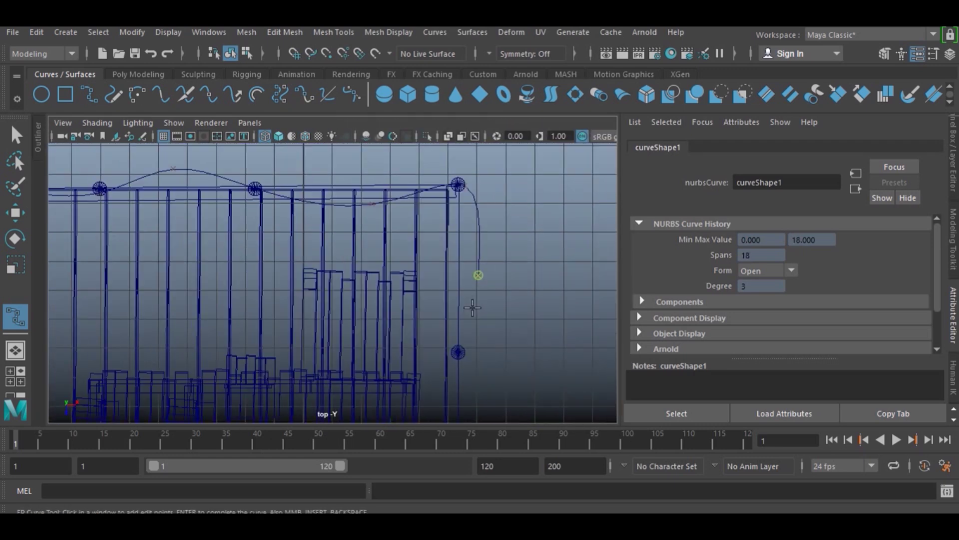
pyautogui.click(525, 264)
pyautogui.keyDown('alt'); pyautogui.moveTo(485, 287); pyautogui.dragTo(450, 295, button='middle'); pyautogui.keyUp('alt')
pyautogui.click(398, 298)
# - Finish the railing curve at the dock's left end and show the rope stroke's attributes
pyautogui.keyDown('alt'); pyautogui.moveTo(385, 298); pyautogui.dragTo(398, 298, button='middle'); pyautogui.keyUp('alt')
pyautogui.click(239, 296)
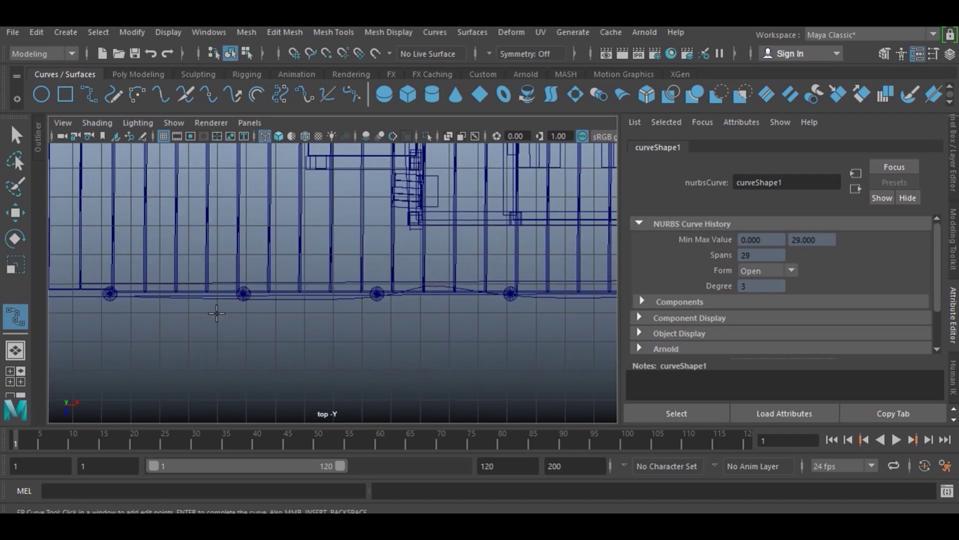
pyautogui.moveTo(285, 248)
pyautogui.keyDown('alt'); pyautogui.mouseDown(button='middle')
pyautogui.moveTo(317, 322)
pyautogui.moveTo(416, 329)
pyautogui.mouseUp(button='middle'); pyautogui.keyUp('alt')
pyautogui.click(322, 317)
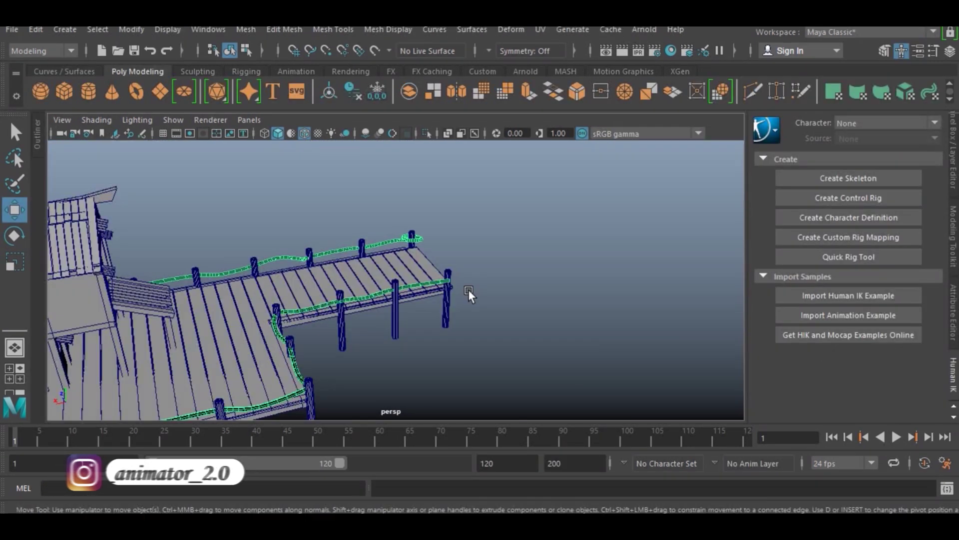
pyautogui.hotkey('ctrl', 'a')
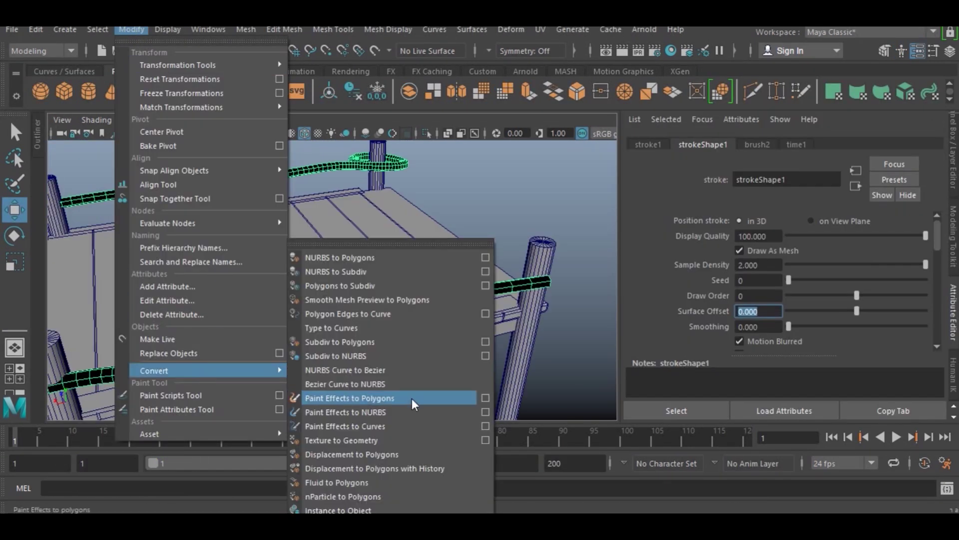
# - Convert the rope strokes to polygons, assign lambert1, and set the torus section radius to 0.2
pyautogui.click(412, 397)
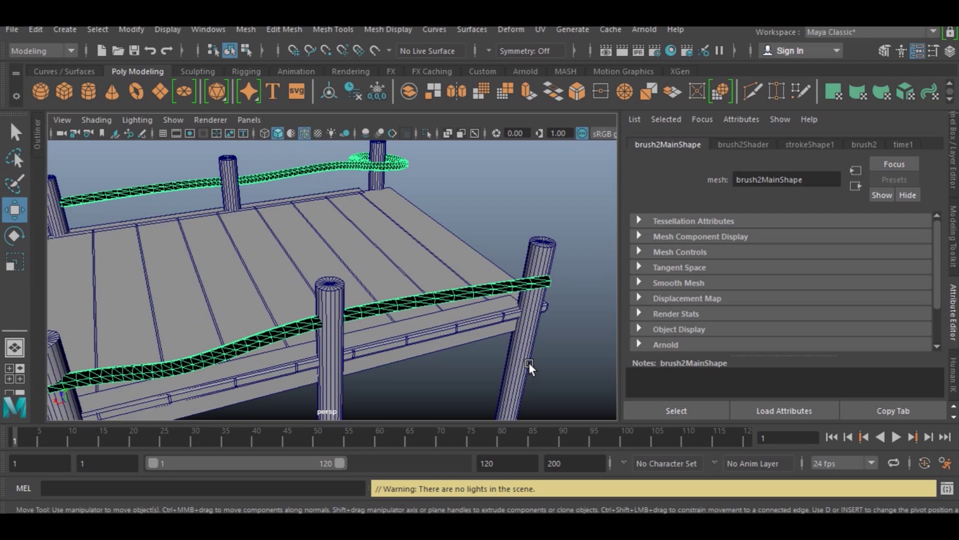
pyautogui.moveTo(408, 302); pyautogui.dragTo(508, 234, button='right')
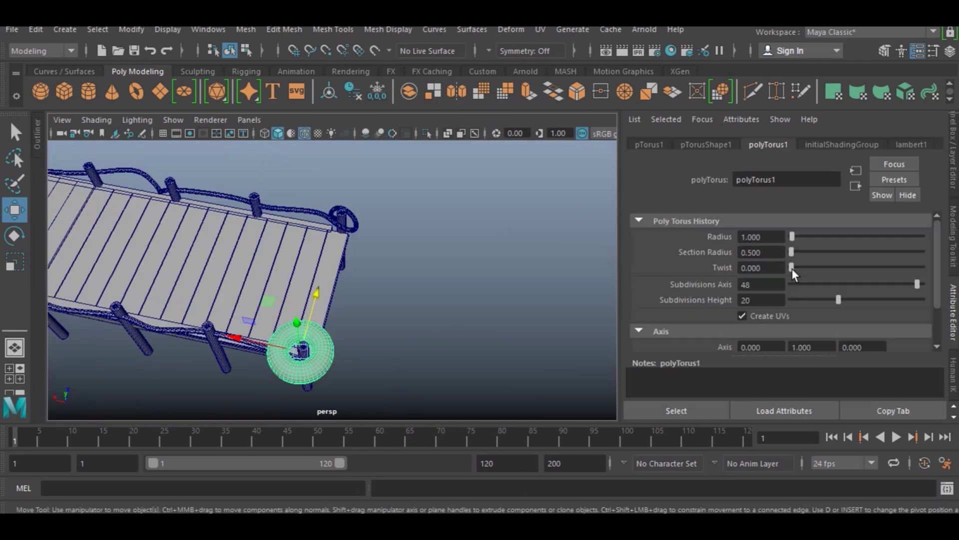
pyautogui.doubleClick(765, 253)
pyautogui.write('0.2')
pyautogui.press('Return')
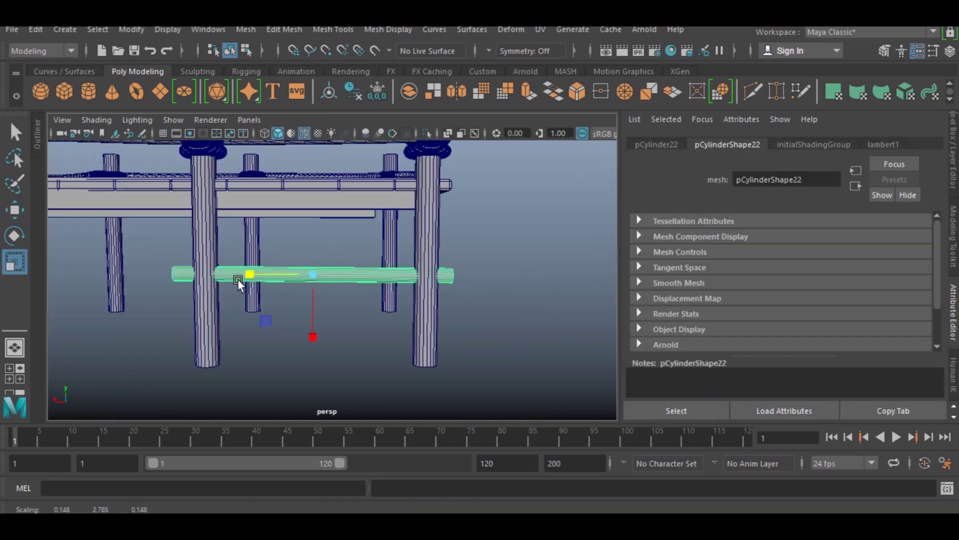
# - Slide and raise the horizontal brace bars into place between the posts
pyautogui.press('e')
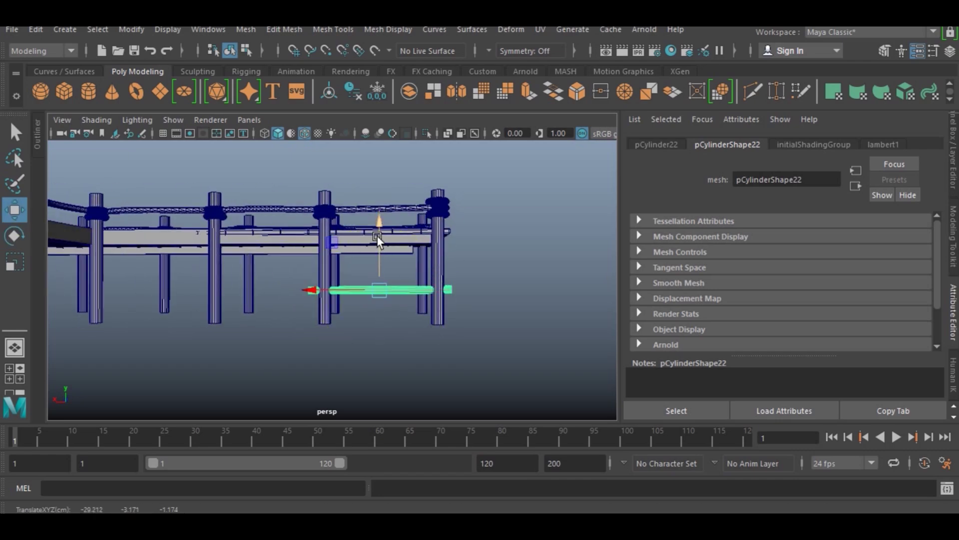
pyautogui.keyDown('alt'); pyautogui.moveTo(377, 236); pyautogui.dragTo(478, 325); pyautogui.keyUp('alt')
pyautogui.moveTo(488, 288); pyautogui.dragTo(331, 314)
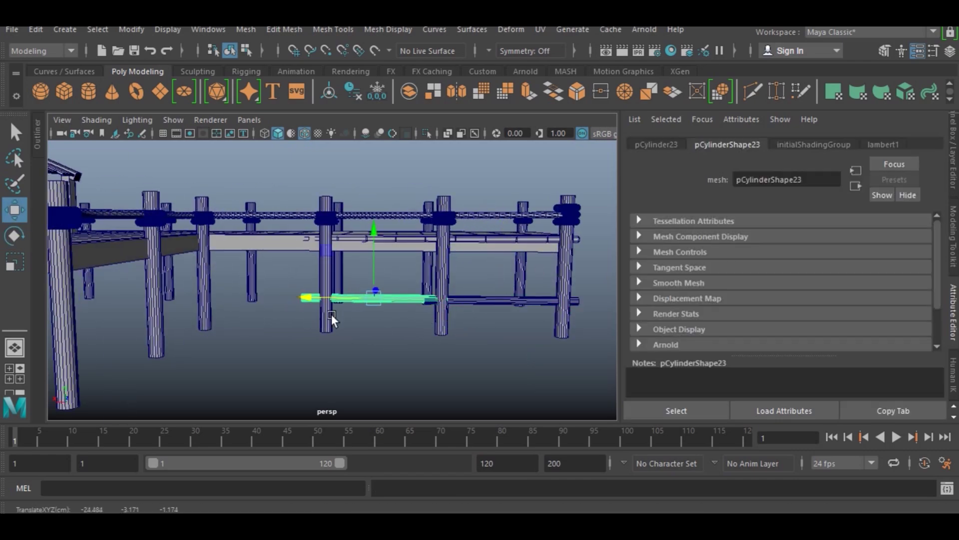
pyautogui.scroll(3, 332, 314)
pyautogui.moveTo(394, 284); pyautogui.dragTo(394, 267)
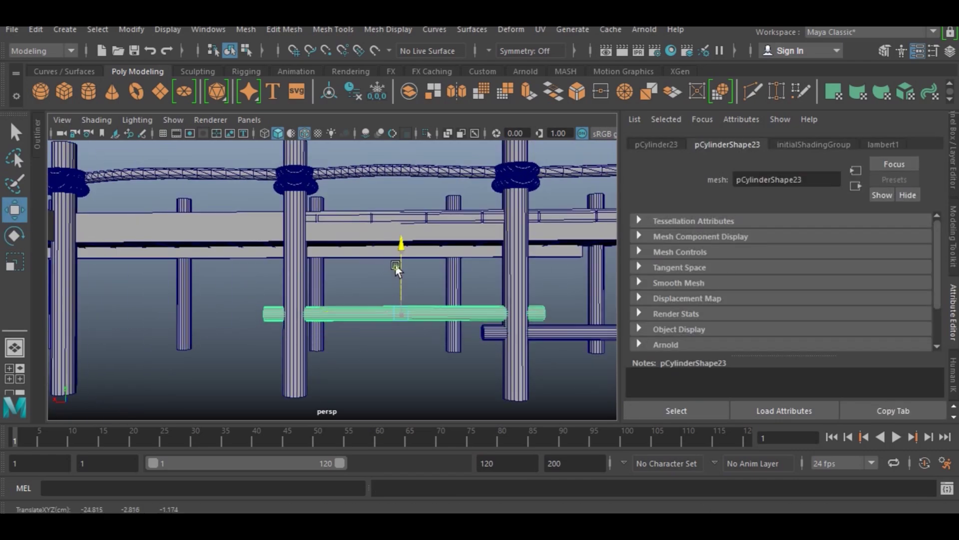
pyautogui.scroll(-3, 395, 264)
pyautogui.moveTo(411, 322)
pyautogui.keyDown('alt'); pyautogui.mouseDown()
pyautogui.moveTo(343, 306)
pyautogui.moveTo(358, 347)
pyautogui.moveTo(289, 301)
pyautogui.moveTo(282, 257)
pyautogui.mouseUp(); pyautogui.keyUp('alt')
pyautogui.click(369, 335)
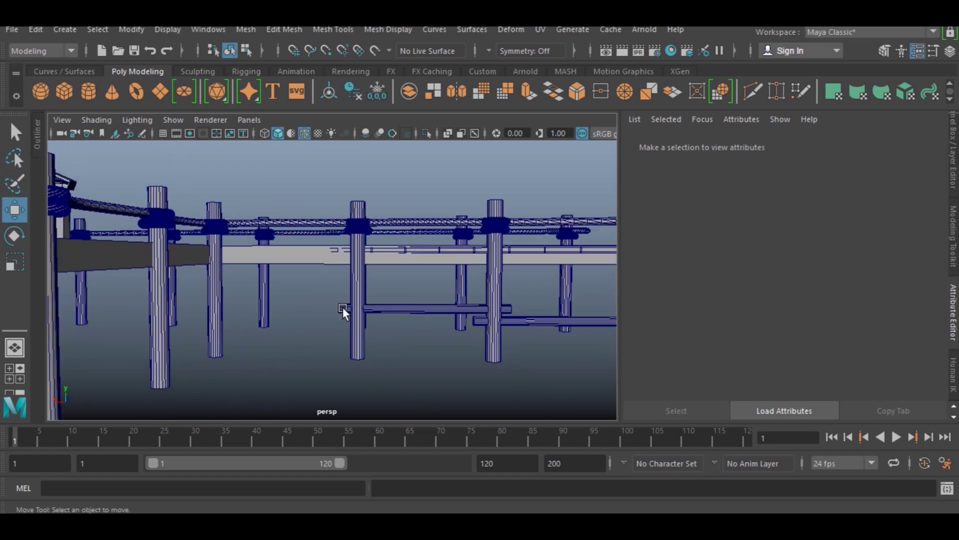
pyautogui.click(343, 306)
pyautogui.moveTo(278, 315); pyautogui.dragTo(253, 315)
pyautogui.scroll(-3, 252, 315)
# - Duplicate the three brace bars, undoing and repeating the duplicate
pyautogui.click(398, 358)
pyautogui.moveTo(397, 357)
pyautogui.keyDown('alt'); pyautogui.mouseDown()
pyautogui.moveTo(461, 343)
pyautogui.moveTo(417, 315)
pyautogui.moveTo(172, 359)
pyautogui.moveTo(173, 378)
pyautogui.moveTo(353, 345)
pyautogui.moveTo(366, 322)
pyautogui.moveTo(255, 333)
pyautogui.moveTo(393, 323)
pyautogui.moveTo(334, 279)
pyautogui.mouseUp(); pyautogui.keyUp('alt')
pyautogui.click(322, 326)
pyautogui.keyDown('shift'); pyautogui.click(433, 337); pyautogui.keyUp('shift')
pyautogui.hotkey('ctrl', 'd')
pyautogui.hotkey('ctrl', 'd')
pyautogui.hotkey('ctrl', 'd')
pyautogui.moveTo(365, 314)
pyautogui.keyDown('alt'); pyautogui.mouseDown()
pyautogui.moveTo(308, 313)
pyautogui.moveTo(435, 343)
pyautogui.moveTo(539, 296)
pyautogui.moveTo(307, 236)
pyautogui.mouseUp(); pyautogui.keyUp('alt')
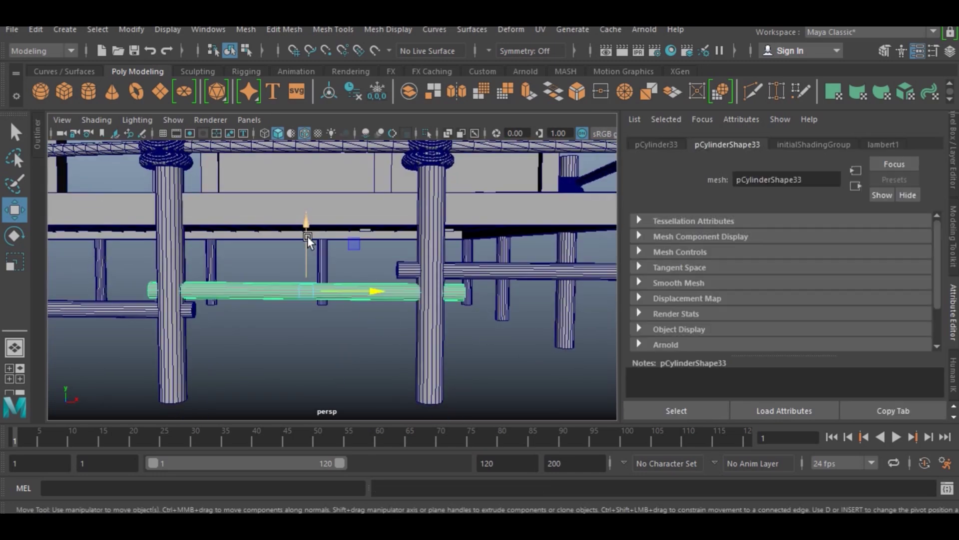
pyautogui.hotkey('ctrl', 'z')
pyautogui.moveTo(559, 234)
pyautogui.keyDown('alt'); pyautogui.mouseDown()
pyautogui.moveTo(479, 317)
pyautogui.moveTo(530, 330)
pyautogui.moveTo(360, 325)
pyautogui.moveTo(412, 317)
pyautogui.mouseUp(); pyautogui.keyUp('alt')
pyautogui.hotkey('ctrl', 'd')
pyautogui.keyDown('alt'); pyautogui.moveTo(411, 317); pyautogui.dragTo(466, 317, button='right'); pyautogui.keyUp('alt')
pyautogui.moveTo(467, 317)
pyautogui.keyDown('alt'); pyautogui.mouseDown()
pyautogui.moveTo(509, 306)
pyautogui.moveTo(383, 271)
pyautogui.moveTo(339, 312)
pyautogui.moveTo(154, 274)
pyautogui.moveTo(354, 317)
pyautogui.moveTo(555, 308)
pyautogui.moveTo(395, 299)
pyautogui.moveTo(508, 299)
pyautogui.moveTo(377, 280)
pyautogui.mouseUp(); pyautogui.keyUp('alt')
# - Duplicate a brace bar under the dock and tilt it into an angled brace
pyautogui.click(154, 276)
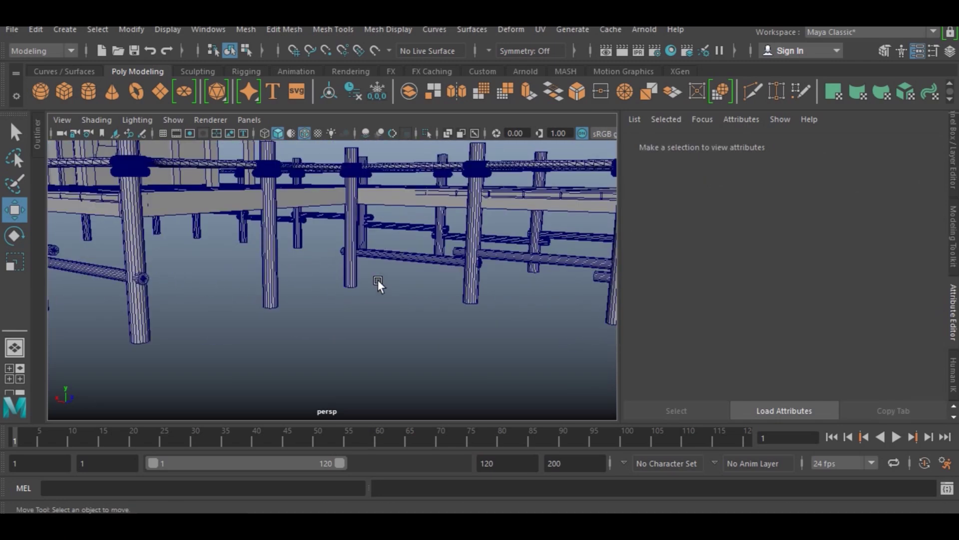
pyautogui.click(416, 280)
pyautogui.hotkey('ctrl', 'd')
pyautogui.press('w')
pyautogui.moveTo(281, 308)
pyautogui.keyDown('alt'); pyautogui.mouseDown()
pyautogui.moveTo(470, 255)
pyautogui.moveTo(442, 248)
pyautogui.mouseUp(); pyautogui.keyUp('alt')
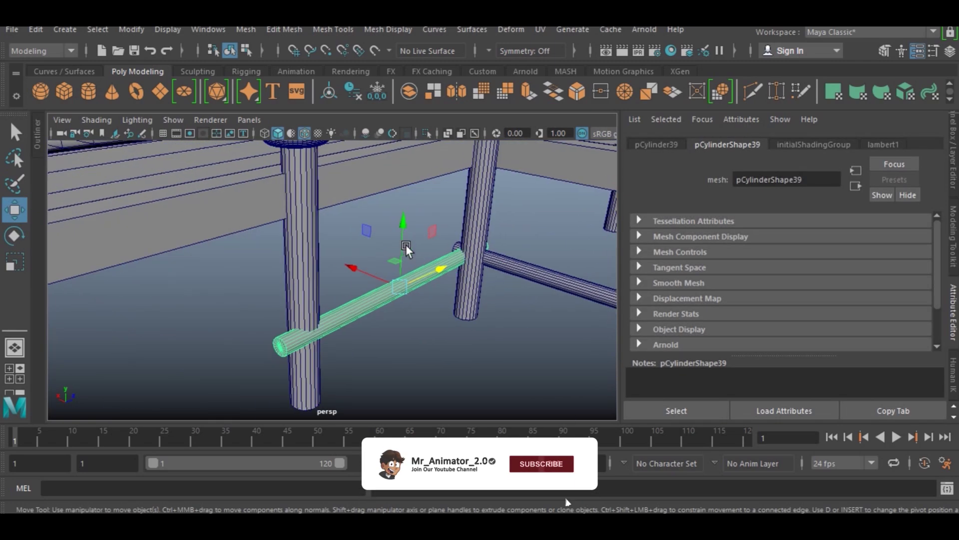
pyautogui.press('e')
pyautogui.moveTo(408, 279)
pyautogui.mouseDown()
pyautogui.moveTo(418, 295)
pyautogui.moveTo(347, 273)
pyautogui.moveTo(514, 305)
pyautogui.mouseUp()
pyautogui.press('w')
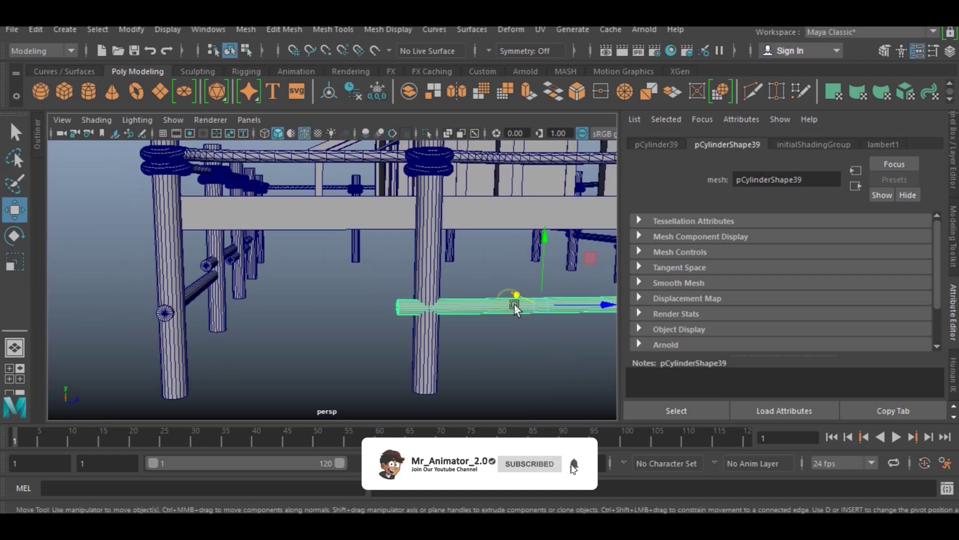
pyautogui.moveTo(340, 323)
pyautogui.keyDown('alt'); pyautogui.mouseDown()
pyautogui.moveTo(401, 274)
pyautogui.moveTo(549, 346)
pyautogui.mouseUp(); pyautogui.keyUp('alt')
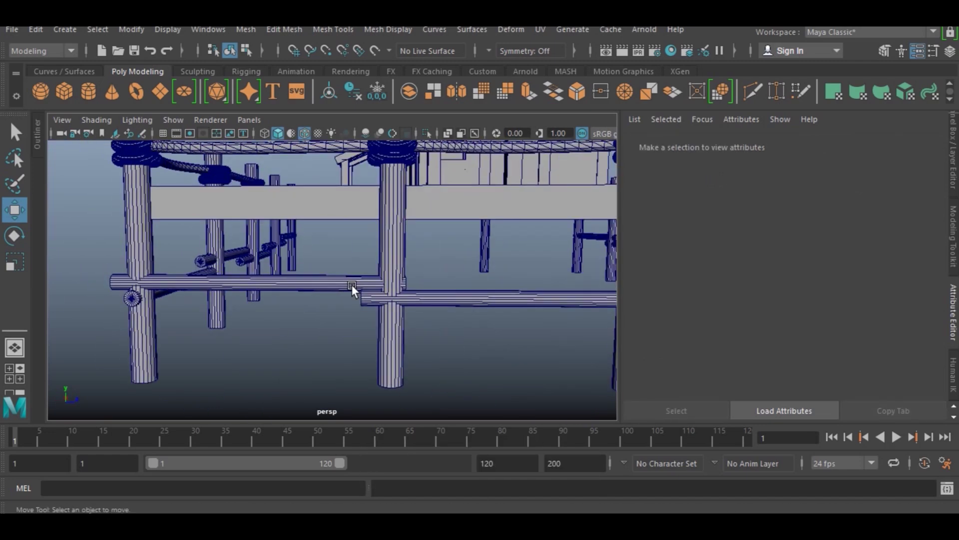
# - Rotate and position the lower brace bars between the pilings
pyautogui.keyDown('alt'); pyautogui.moveTo(506, 319); pyautogui.dragTo(90, 343); pyautogui.keyUp('alt')
pyautogui.scroll(5, 432, 309)
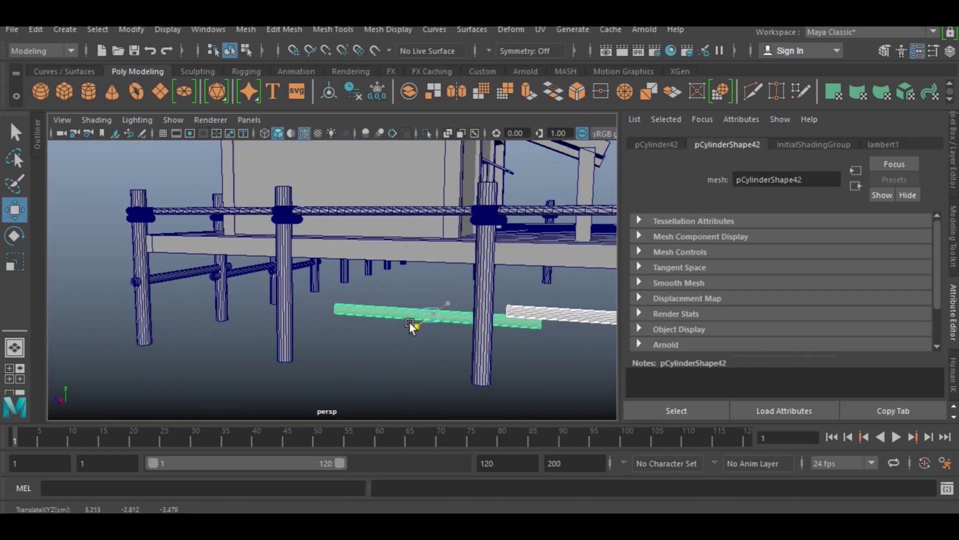
pyautogui.keyDown('alt'); pyautogui.moveTo(409, 321); pyautogui.dragTo(422, 309); pyautogui.keyUp('alt')
pyautogui.click(427, 306)
pyautogui.press('e')
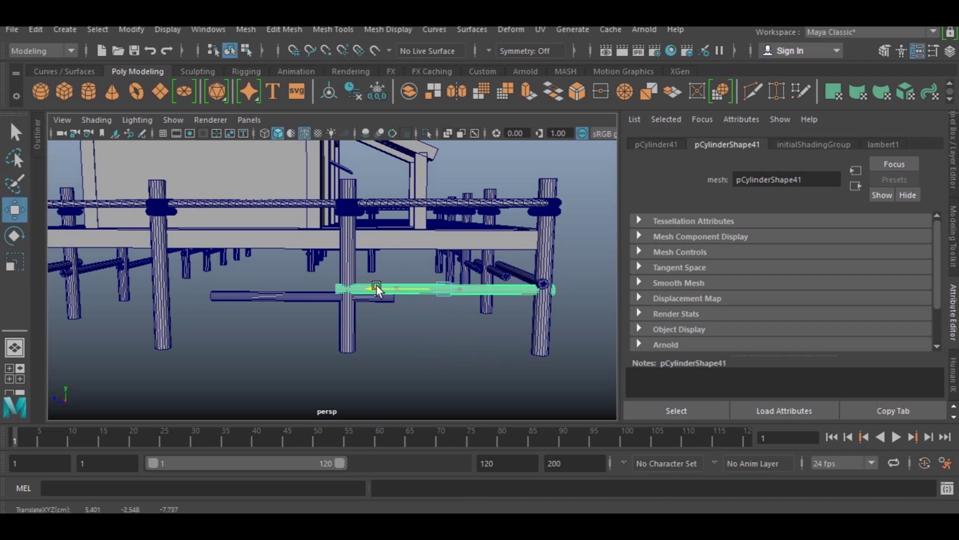
pyautogui.keyDown('alt'); pyautogui.moveTo(376, 288); pyautogui.dragTo(518, 279); pyautogui.keyUp('alt')
pyautogui.click(518, 279)
pyautogui.click(300, 277)
pyautogui.keyDown('alt'); pyautogui.moveTo(299, 277); pyautogui.dragTo(393, 292); pyautogui.keyUp('alt')
pyautogui.keyDown('alt'); pyautogui.moveTo(234, 262); pyautogui.dragTo(323, 277); pyautogui.keyUp('alt')
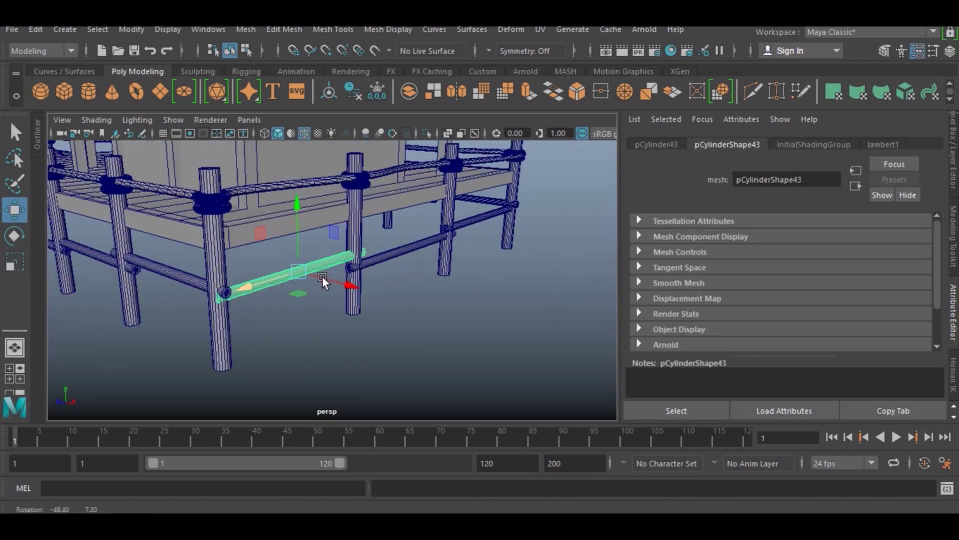
# - Duplicate the ramp plank to extend the sloping ramp down from the dock
pyautogui.click(473, 220)
pyautogui.press('e')
pyautogui.press('w')
pyautogui.moveTo(473, 220)
pyautogui.keyDown('alt'); pyautogui.mouseDown()
pyautogui.moveTo(414, 266)
pyautogui.moveTo(447, 220)
pyautogui.moveTo(379, 277)
pyautogui.moveTo(319, 251)
pyautogui.moveTo(343, 328)
pyautogui.moveTo(575, 337)
pyautogui.mouseUp(); pyautogui.keyUp('alt')
pyautogui.hotkey('ctrl', 'd')
pyautogui.click(575, 337)
pyautogui.click(376, 301)
pyautogui.moveTo(375, 300)
pyautogui.keyDown('alt'); pyautogui.mouseDown()
pyautogui.moveTo(487, 276)
pyautogui.moveTo(381, 301)
pyautogui.moveTo(431, 296)
pyautogui.mouseUp(); pyautogui.keyUp('alt')
pyautogui.moveTo(362, 333)
pyautogui.keyDown('alt'); pyautogui.mouseDown()
pyautogui.moveTo(385, 337)
pyautogui.moveTo(488, 276)
pyautogui.moveTo(440, 337)
pyautogui.moveTo(488, 162)
pyautogui.mouseUp(); pyautogui.keyUp('alt')
# - Bevel the ramp planks by 0.1
pyautogui.hotkey('ctrl', 'b')
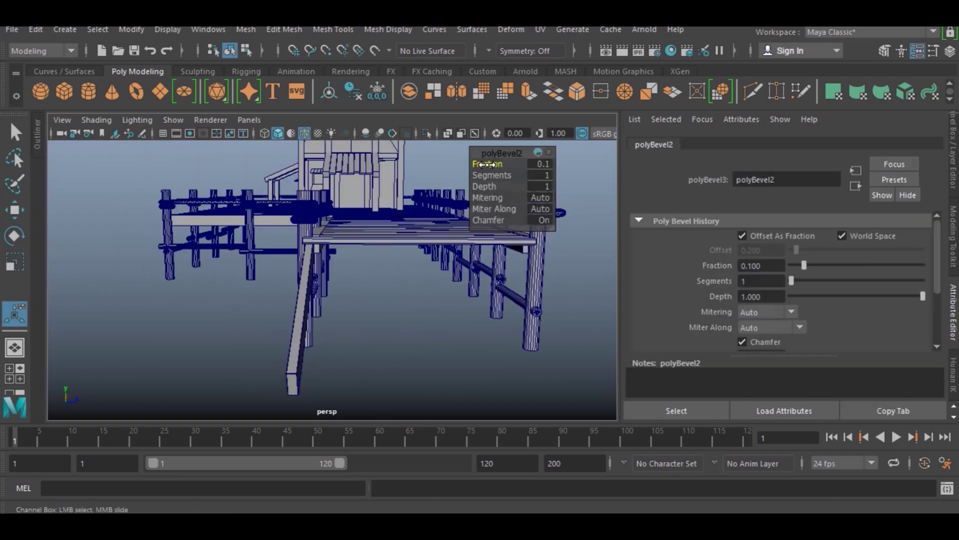
pyautogui.click(292, 310)
pyautogui.click(500, 340)
pyautogui.moveTo(532, 359)
pyautogui.keyDown('alt'); pyautogui.mouseDown()
pyautogui.moveTo(518, 299)
pyautogui.moveTo(552, 289)
pyautogui.mouseUp(); pyautogui.keyUp('alt')
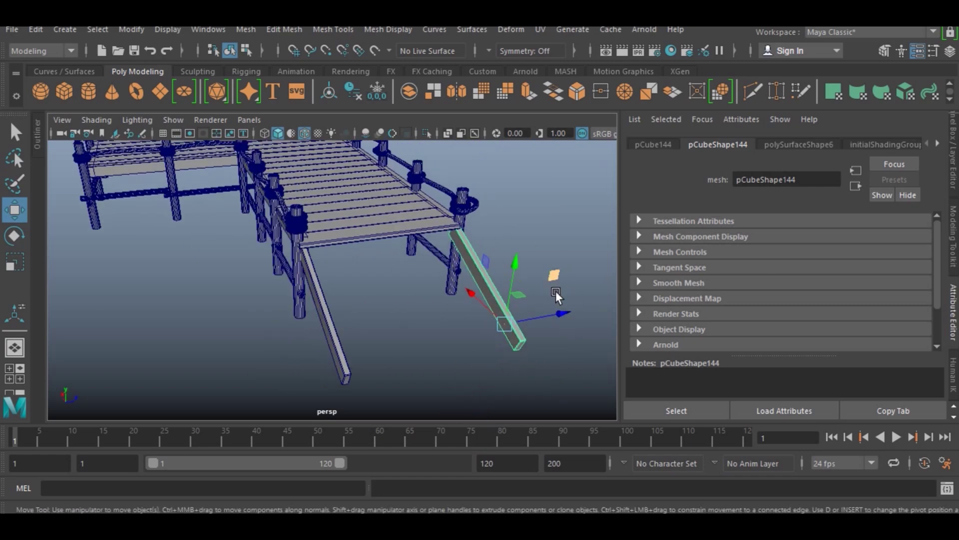
pyautogui.moveTo(390, 209)
pyautogui.keyDown('alt'); pyautogui.mouseDown()
pyautogui.moveTo(285, 262)
pyautogui.moveTo(326, 297)
pyautogui.mouseUp(); pyautogui.keyUp('alt')
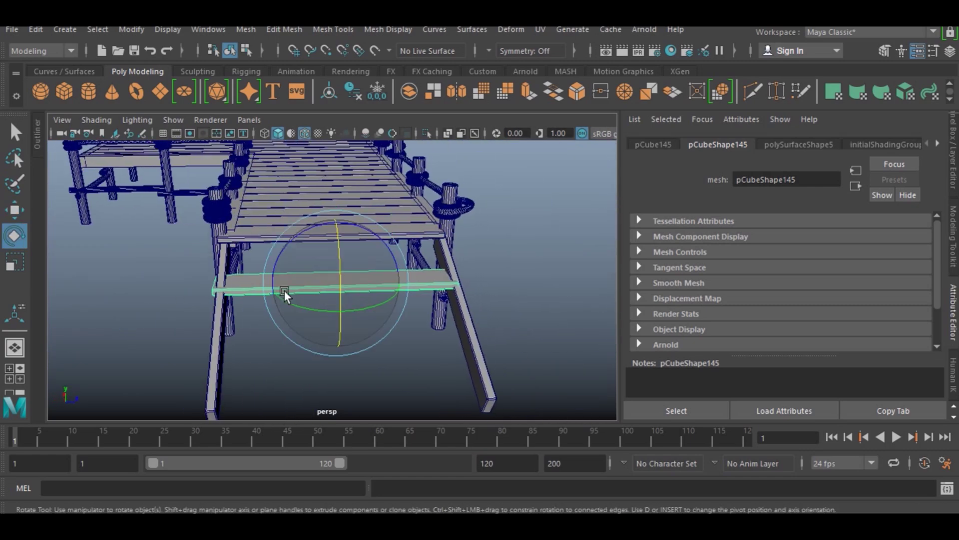
# - Select the ramp crosspiece plank with the move tool active
pyautogui.press('e')
pyautogui.press('w')
pyautogui.moveTo(394, 283)
pyautogui.keyDown('alt'); pyautogui.mouseDown()
pyautogui.moveTo(536, 282)
pyautogui.moveTo(386, 282)
pyautogui.moveTo(400, 305)
pyautogui.moveTo(320, 272)
pyautogui.moveTo(436, 295)
pyautogui.mouseUp(); pyautogui.keyUp('alt')
pyautogui.click(536, 283)
pyautogui.click(321, 273)
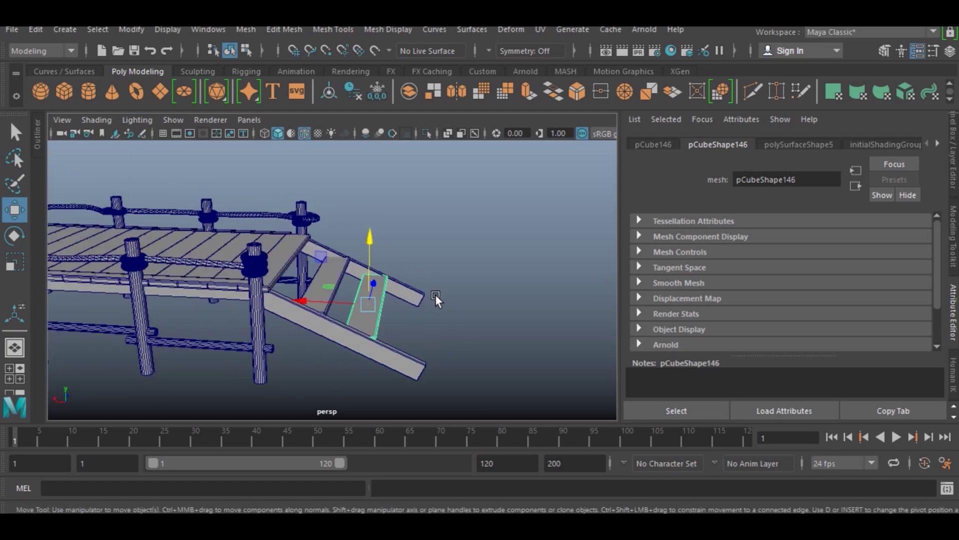
# - Create a cube crate on the deck and extrude its faces into inset panels
pyautogui.click(462, 291)
pyautogui.moveTo(533, 239)
pyautogui.keyDown('alt'); pyautogui.mouseDown()
pyautogui.moveTo(387, 296)
pyautogui.moveTo(353, 278)
pyautogui.moveTo(374, 297)
pyautogui.moveTo(538, 296)
pyautogui.moveTo(372, 327)
pyautogui.moveTo(322, 313)
pyautogui.moveTo(408, 347)
pyautogui.moveTo(227, 276)
pyautogui.moveTo(291, 263)
pyautogui.moveTo(370, 261)
pyautogui.moveTo(391, 317)
pyautogui.moveTo(380, 314)
pyautogui.moveTo(468, 305)
pyautogui.moveTo(344, 278)
pyautogui.moveTo(418, 300)
pyautogui.mouseUp(); pyautogui.keyUp('alt')
pyautogui.press('f')
pyautogui.click(353, 299)
pyautogui.hotkey('ctrl', 'e')
pyautogui.hotkey('ctrl', 'e')
pyautogui.hotkey('ctrl', 'e')
pyautogui.press('w')
pyautogui.hotkey('ctrl', 'e')
pyautogui.hotkey('ctrl', 'e')
pyautogui.hotkey('ctrl', 'e')
pyautogui.hotkey('ctrl', 'e')
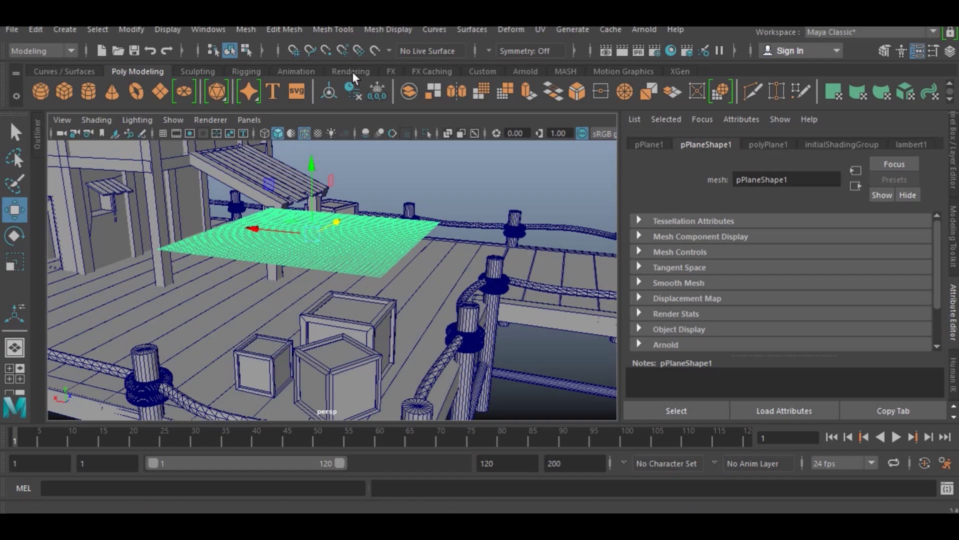
# - Make the plane nCloth, the crate a passive collider, and play so the cloth drapes
pyautogui.click(330, 30)
pyautogui.click(345, 48)
pyautogui.click(323, 319)
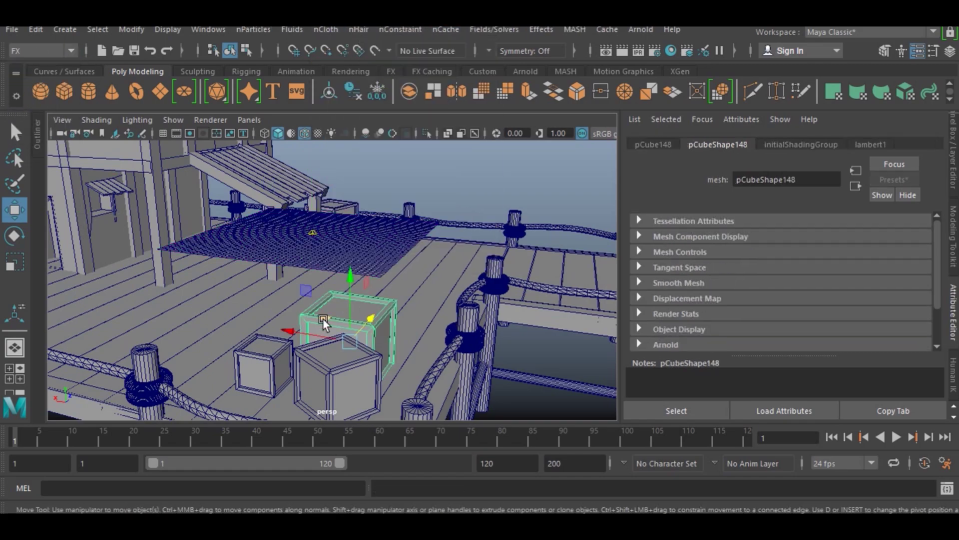
pyautogui.click(326, 29)
pyautogui.click(350, 61)
pyautogui.click(896, 437)
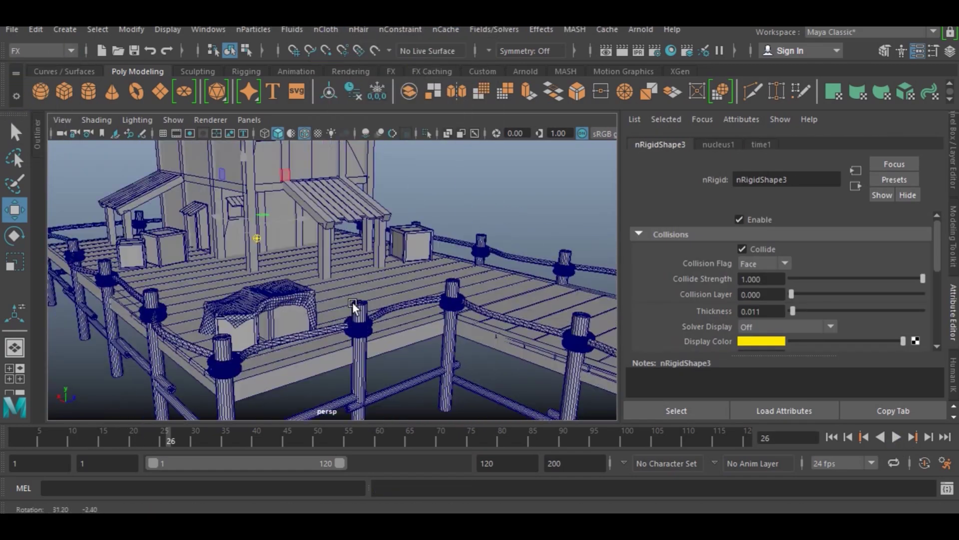
pyautogui.moveTo(352, 302)
pyautogui.keyDown('alt'); pyautogui.mouseDown()
pyautogui.moveTo(338, 308)
pyautogui.moveTo(328, 333)
pyautogui.mouseUp(); pyautogui.keyUp('alt')
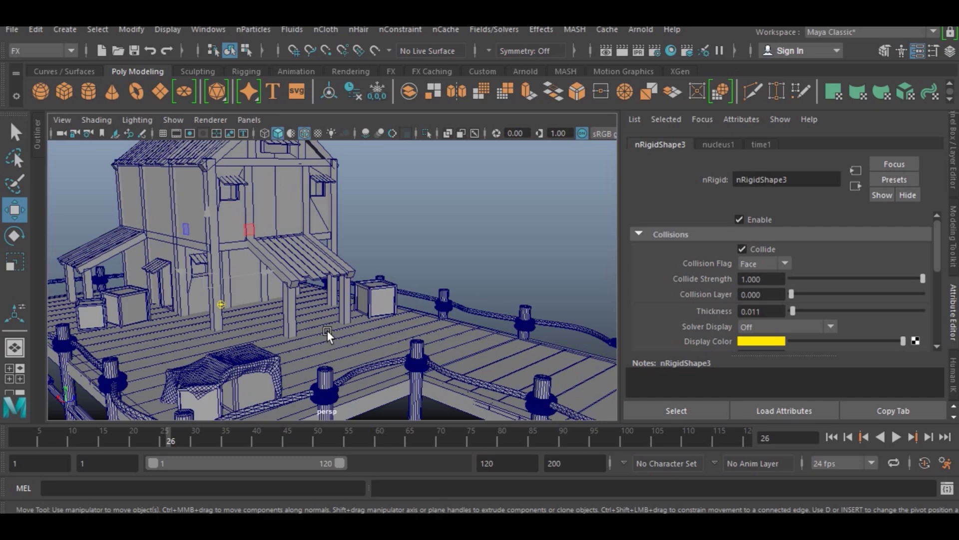
pyautogui.keyDown('alt'); pyautogui.moveTo(329, 333); pyautogui.dragTo(396, 248, button='right'); pyautogui.keyUp('alt')
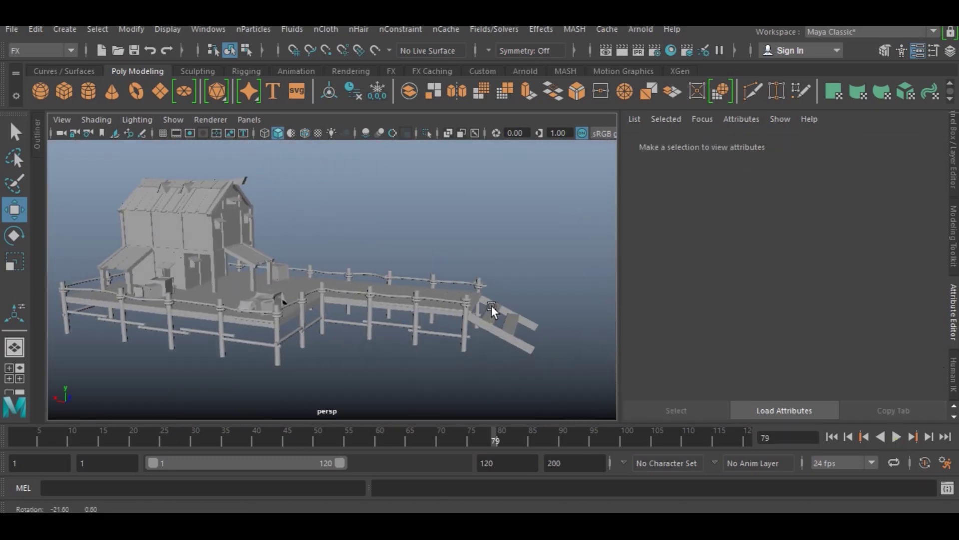